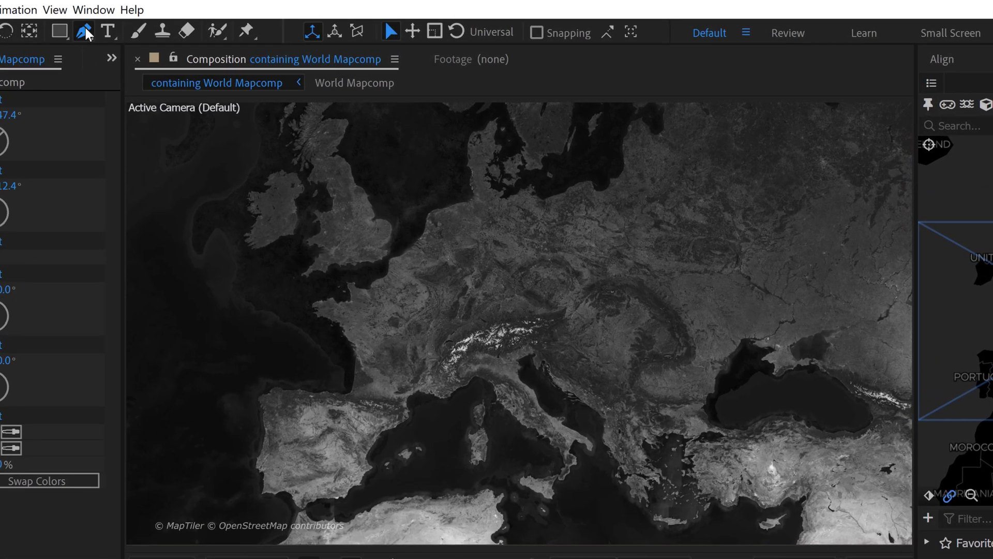
Activate the Pen tool with the shape fill set to None and the stroke set to a solid colour.
click(172, 22)
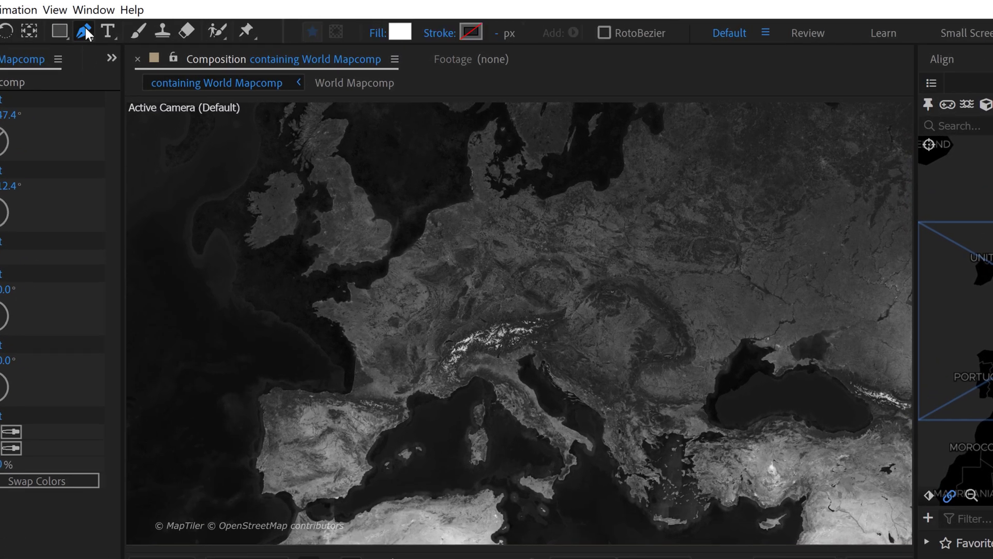
click(378, 33)
click(352, 450)
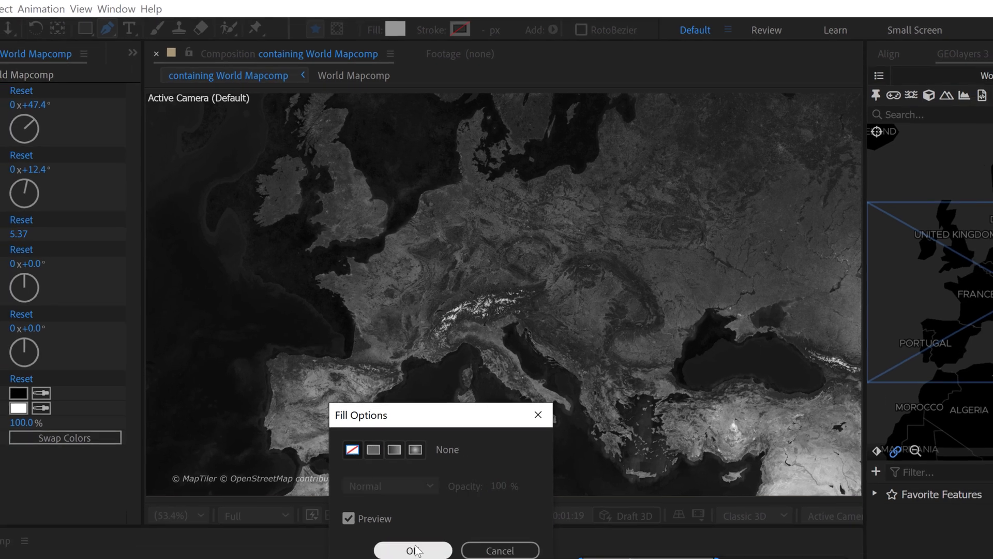
click(414, 550)
click(430, 32)
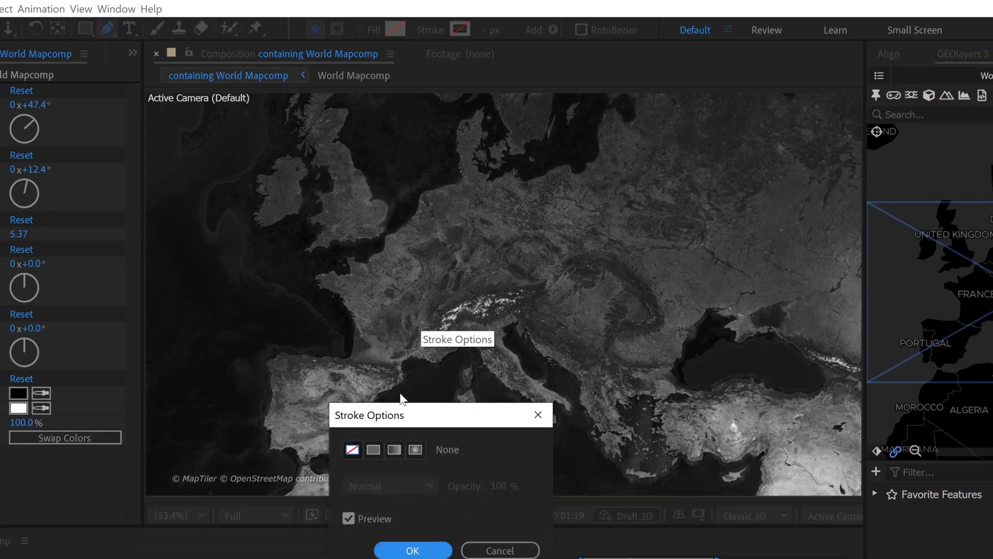
click(373, 449)
click(412, 550)
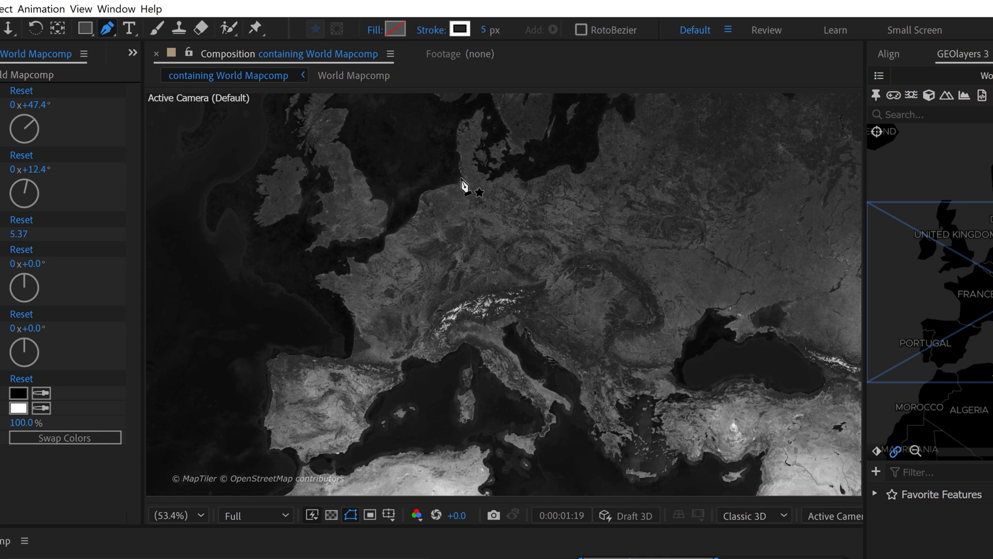
Set the shape stroke colour's brightness to 90%.
click(460, 30)
click(769, 362)
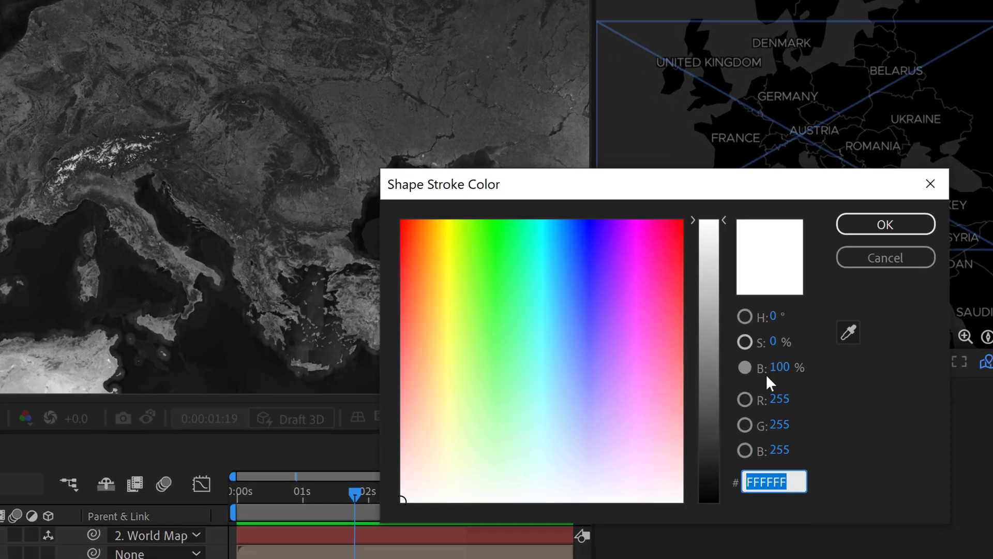
text(90)
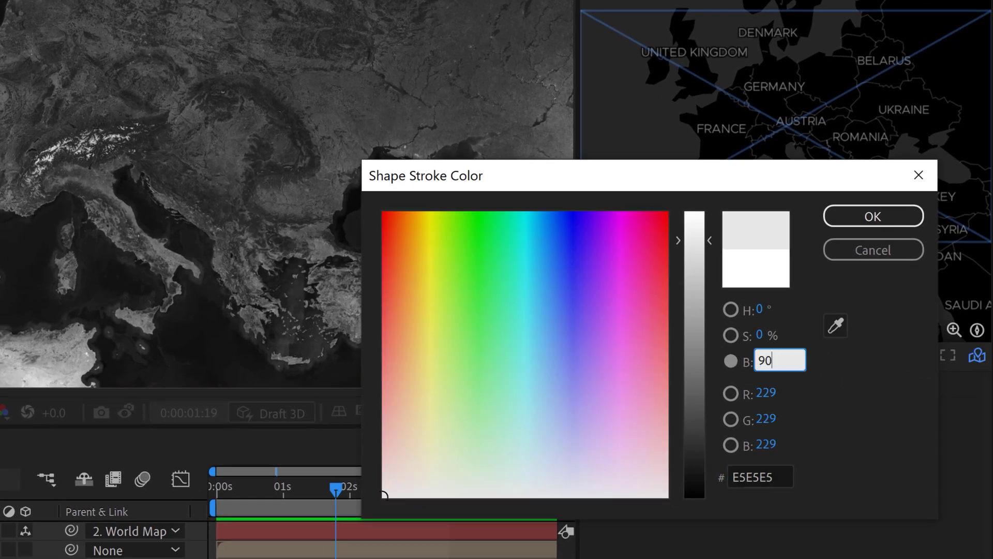
key(Return)
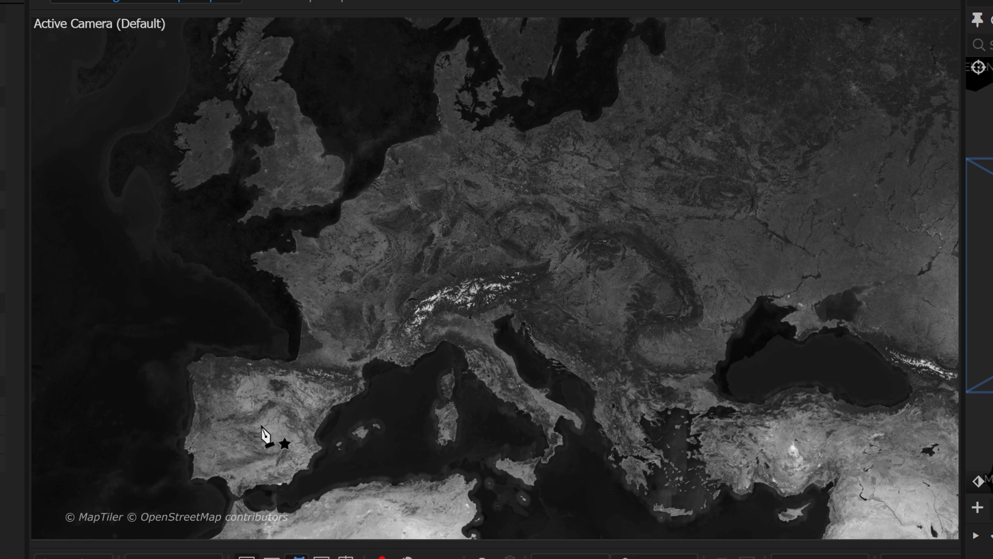
Draw a curved path from central Spain over central Europe to western Russia and deselect it.
drag(254, 425, 295, 356)
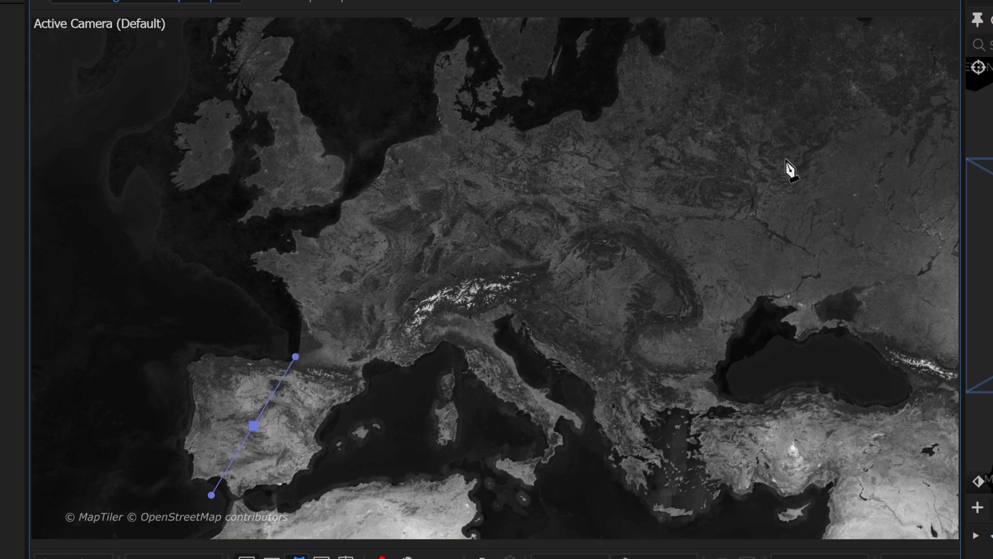
drag(784, 166, 992, 283)
drag(296, 356, 470, 305)
click(470, 558)
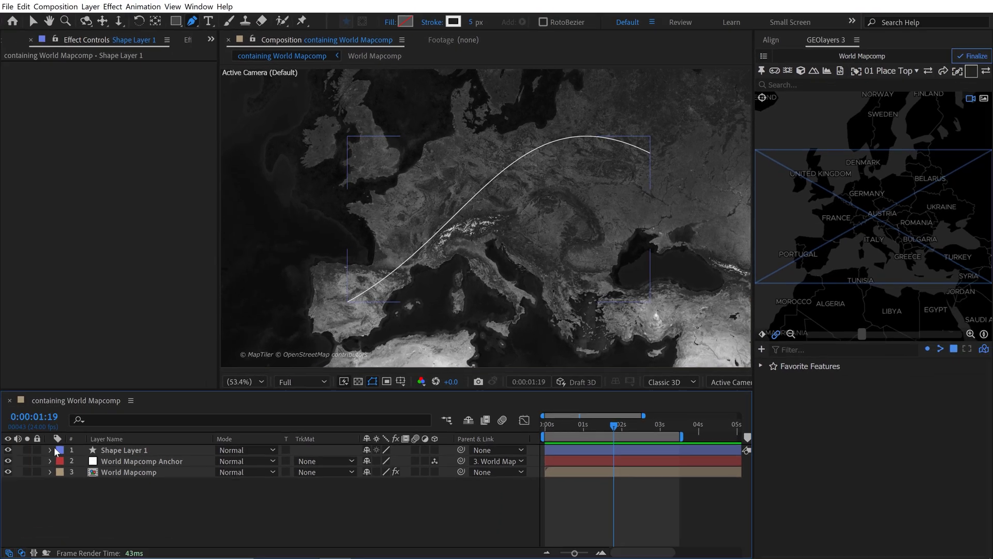
Add a Trim Paths operator to the contents of Shape Layer 1.
click(50, 450)
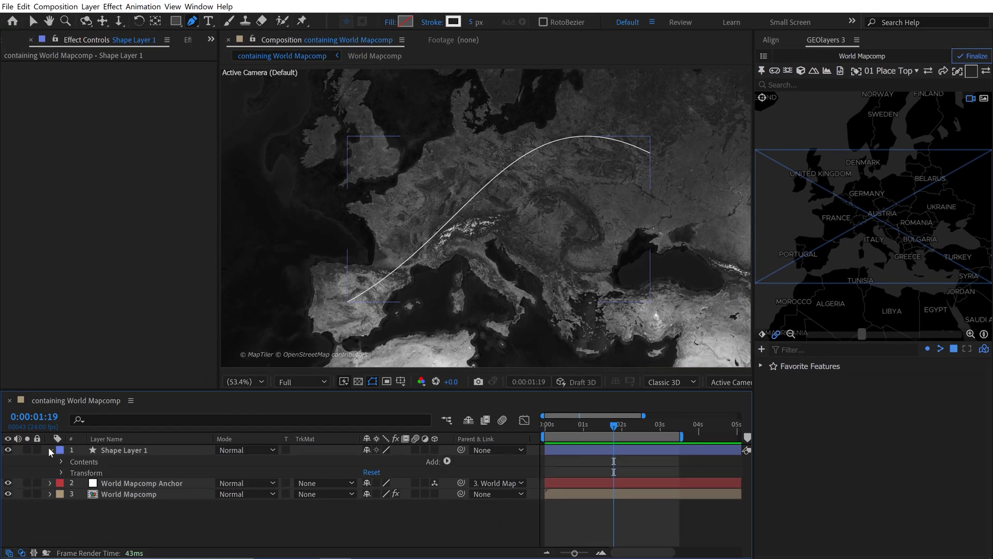
click(448, 462)
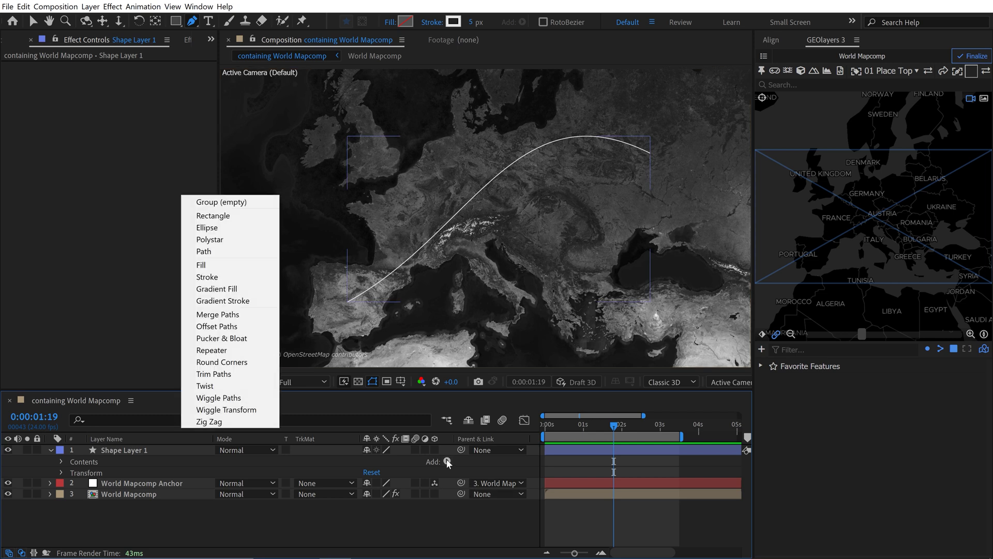
click(213, 374)
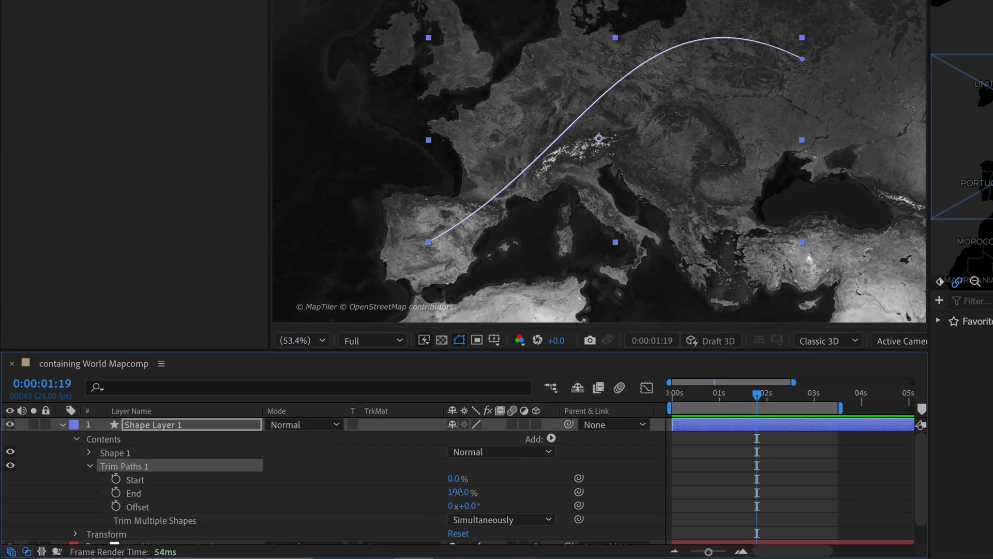
Try varying the Trim Paths End and Start values, restoring them to 100% and 0%.
drag(654, 466, 628, 470)
drag(432, 499, 566, 479)
click(866, 468)
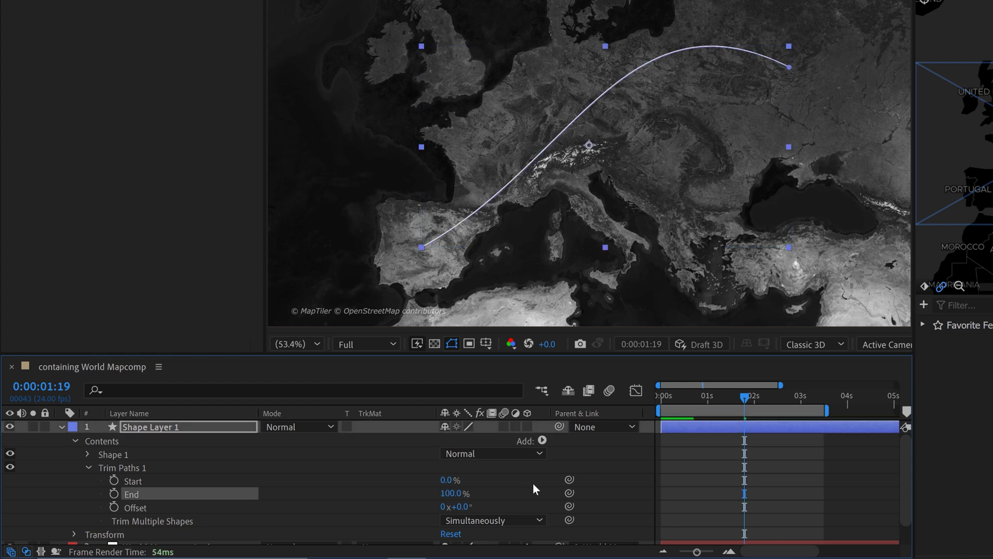
drag(447, 480, 459, 476)
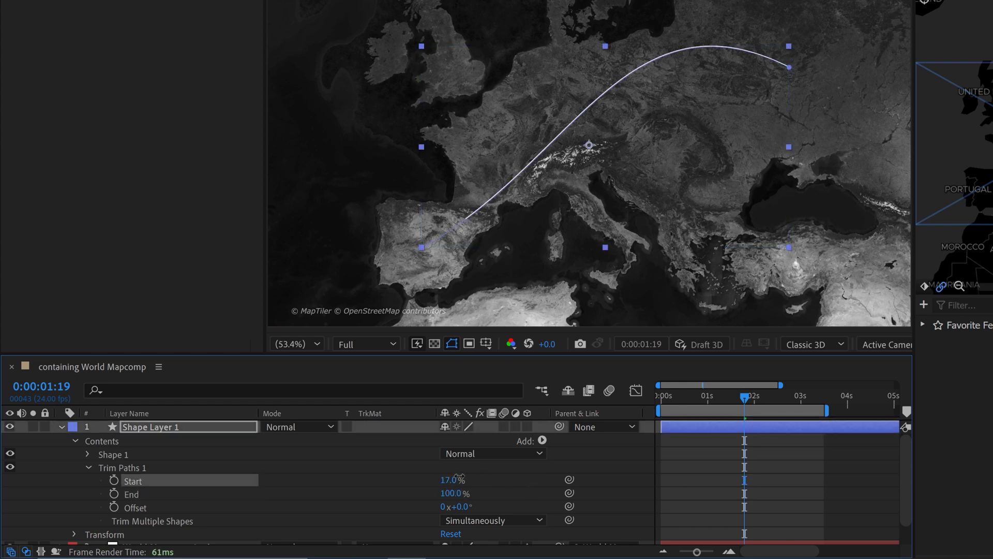
click(765, 489)
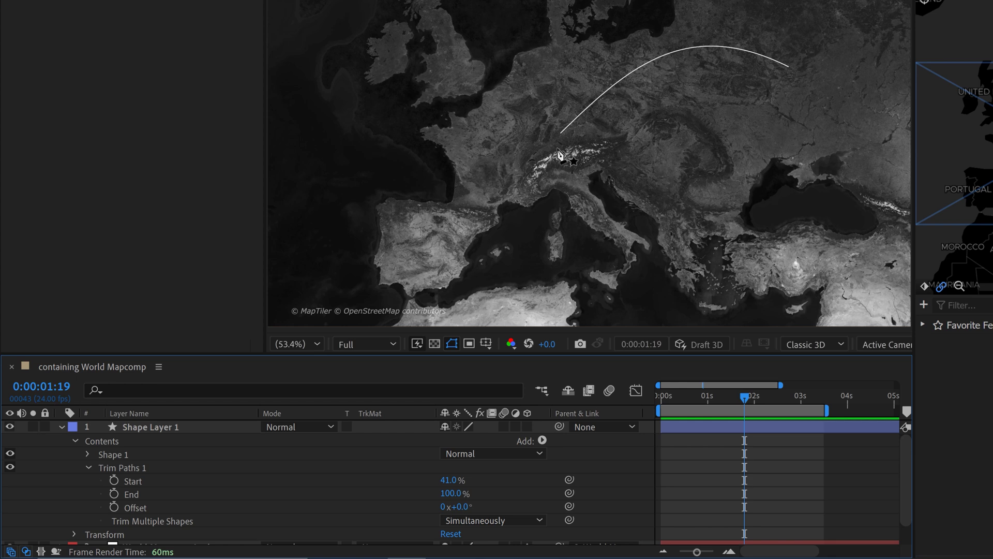
drag(451, 481, 383, 485)
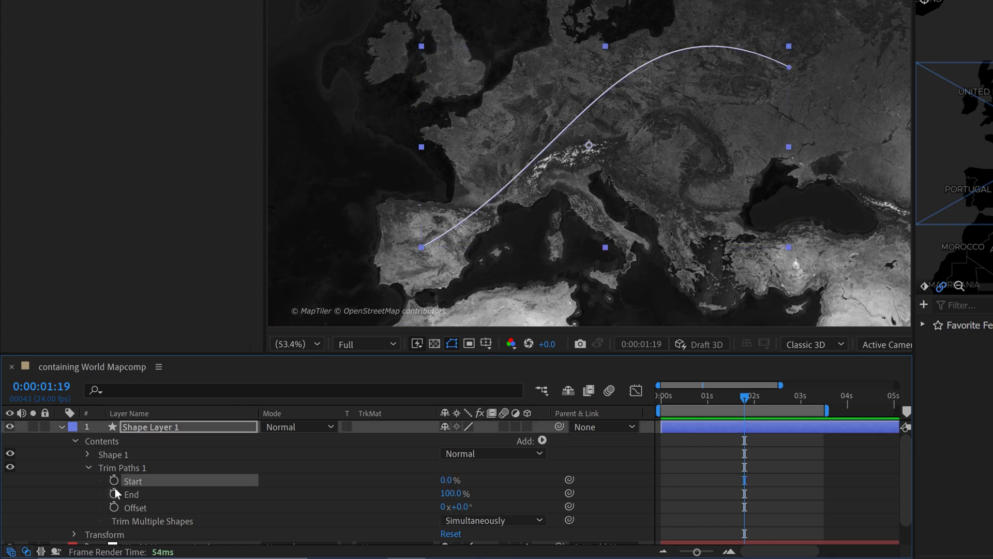
Set the Trim Paths End to 0% and keyframe both Start and End at 0:00:00:00.
drag(450, 493, 121, 492)
drag(678, 396, 567, 405)
click(115, 480)
click(113, 493)
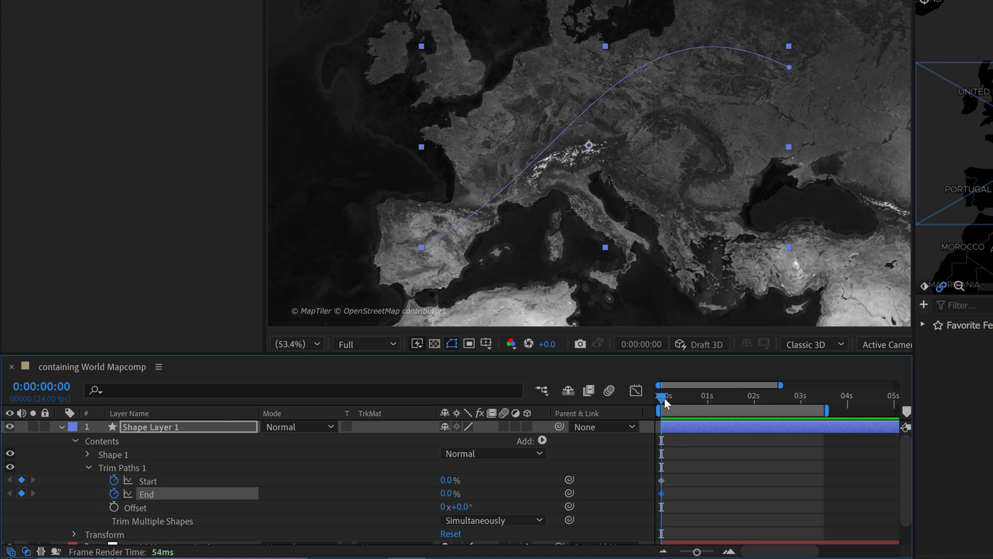
Keyframe the Trim Paths Start and End at 100% at 0:00:02:00 and preview the animation from the beginning.
drag(674, 393, 756, 402)
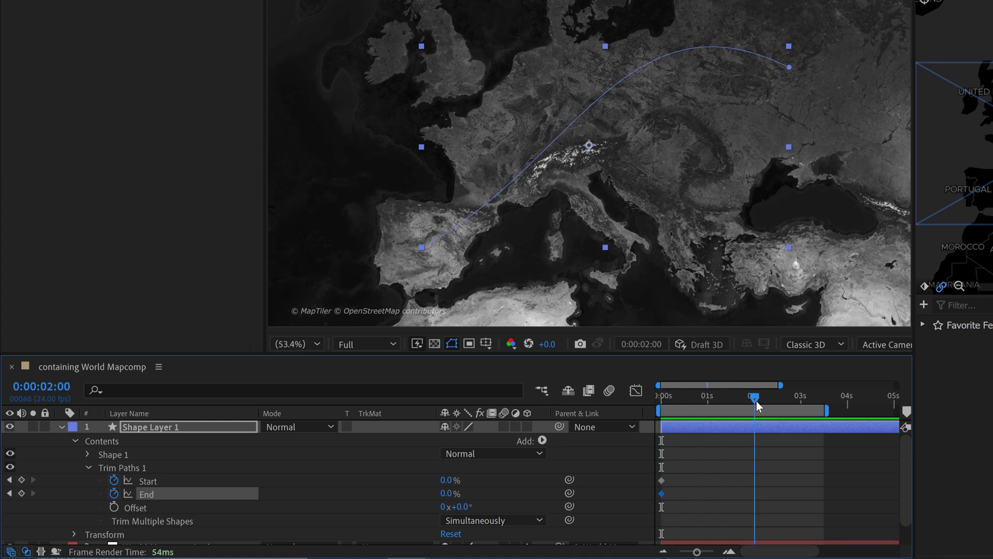
drag(448, 481, 801, 509)
drag(450, 493, 490, 489)
drag(731, 402, 637, 406)
key(space)
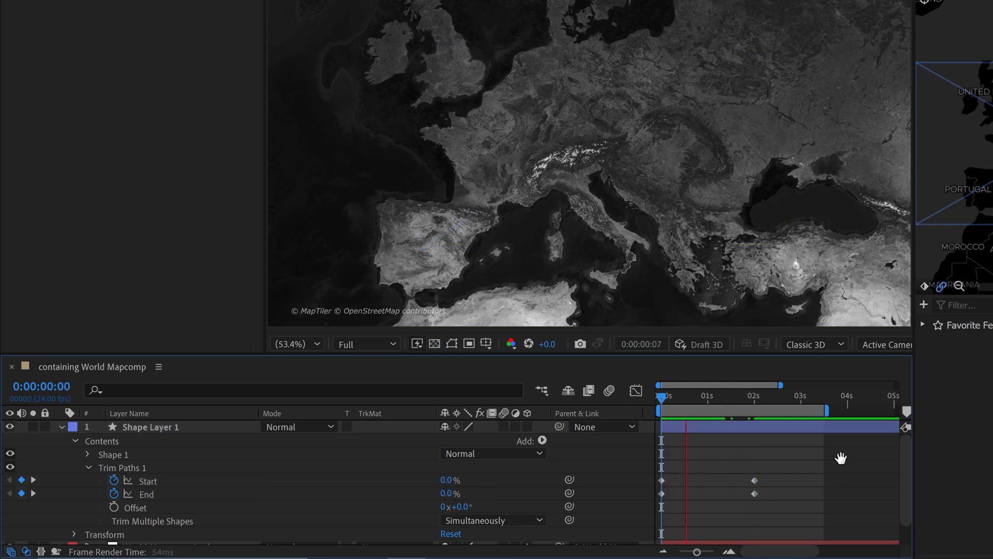
key(space)
Shift both Trim Paths End keyframes about 16 frames later than the Start keyframes and play the animation.
drag(782, 491, 693, 489)
click(839, 477)
key(Home)
key(space)
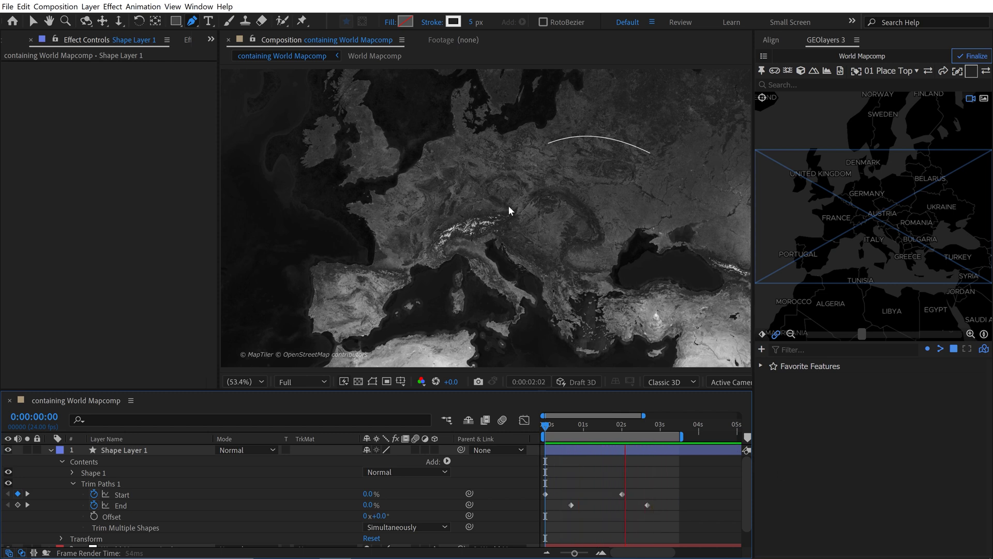
key(space)
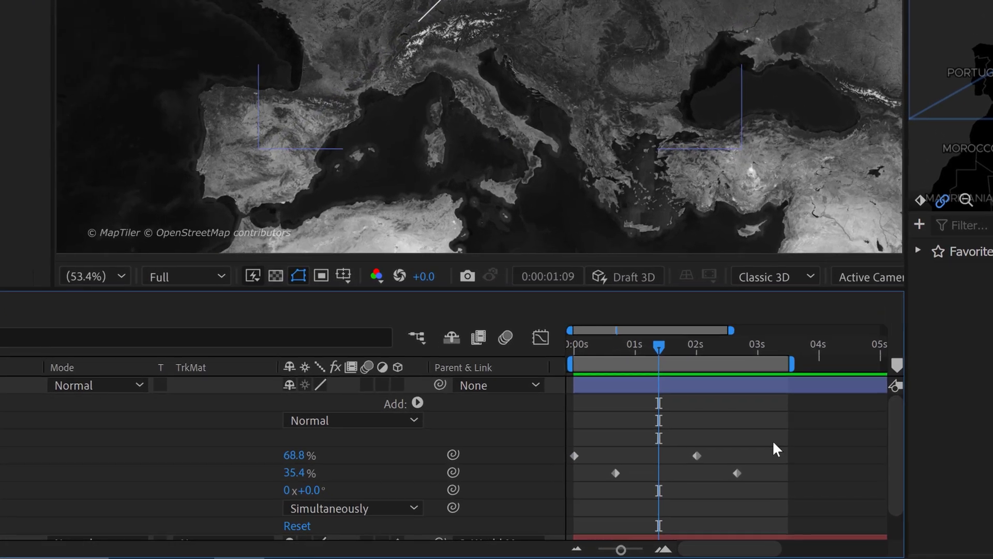
Apply Easy Ease to all four Trim Paths keyframes and preview the eased line animation from the beginning.
drag(793, 432, 571, 489)
right_click(576, 453)
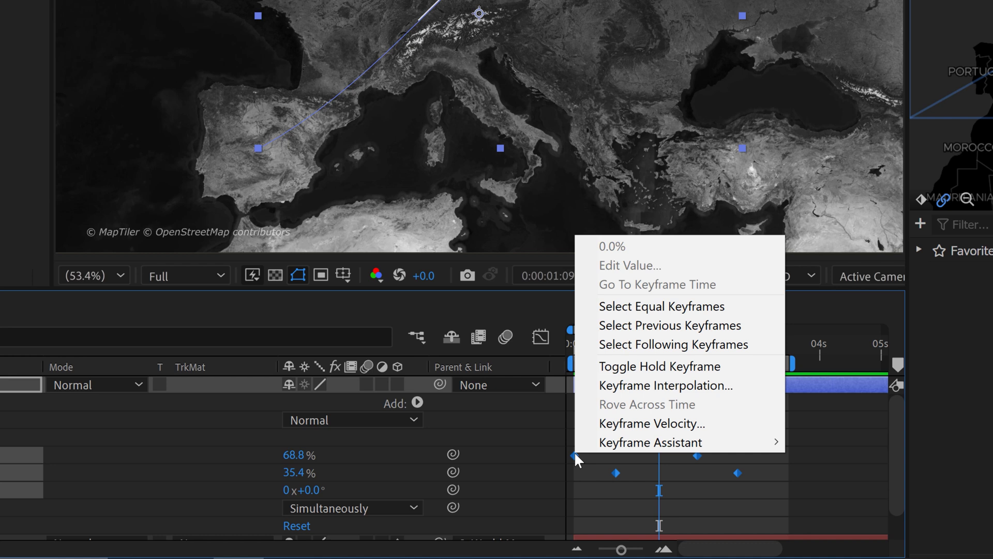
mouse_move(597, 443)
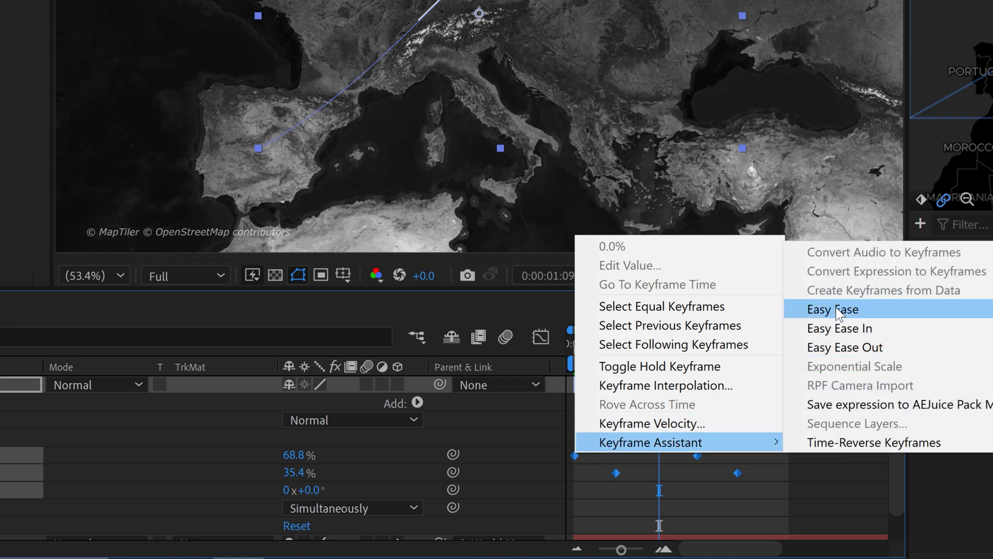
click(820, 310)
click(804, 441)
drag(659, 345, 540, 377)
key(space)
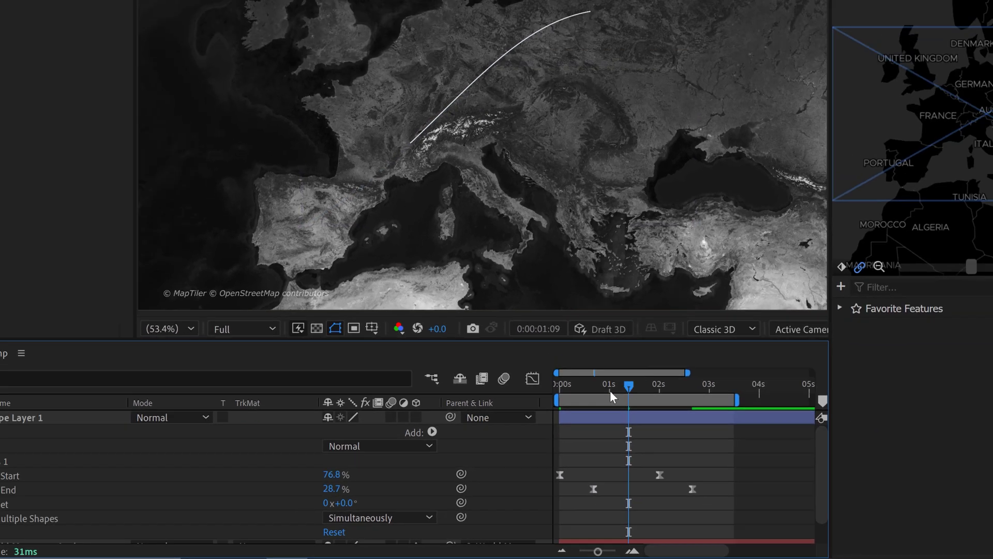
key(space)
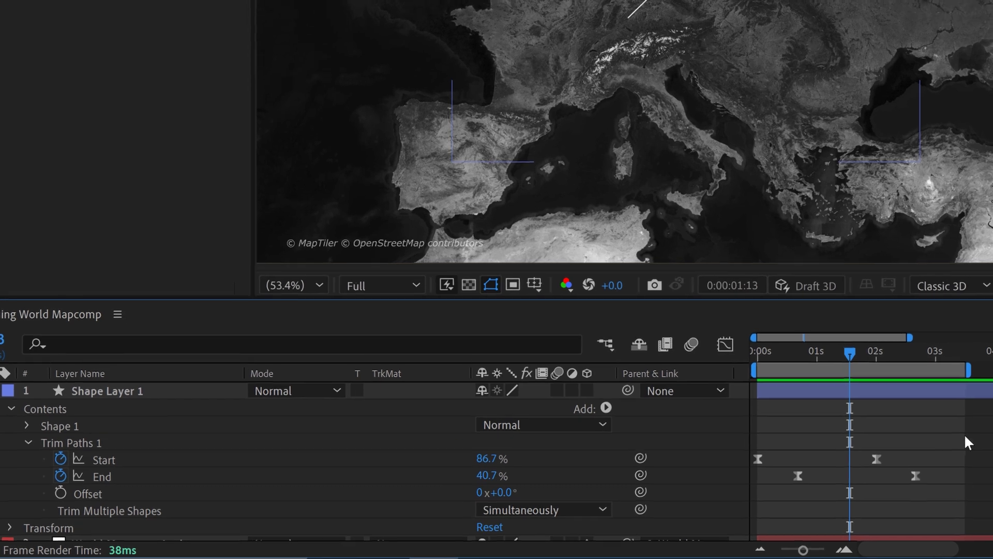
Reshape the Start property's speed curve in the Graph Editor so its peak comes near the beginning.
drag(950, 438, 749, 464)
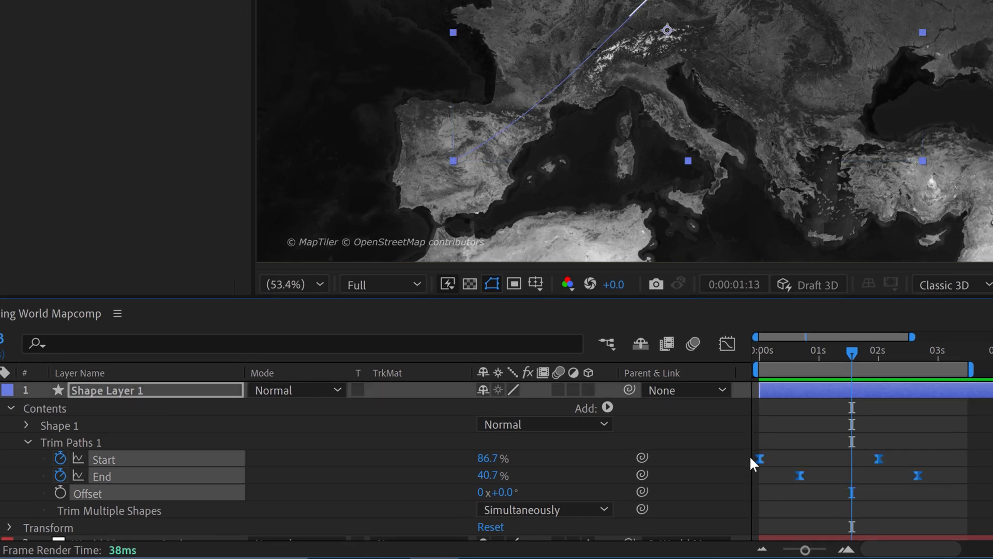
click(728, 341)
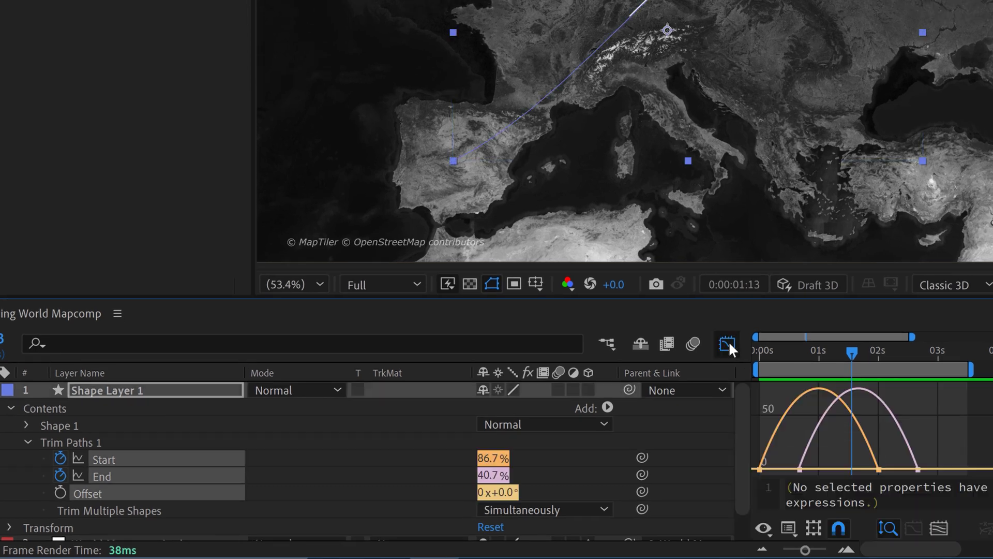
click(759, 470)
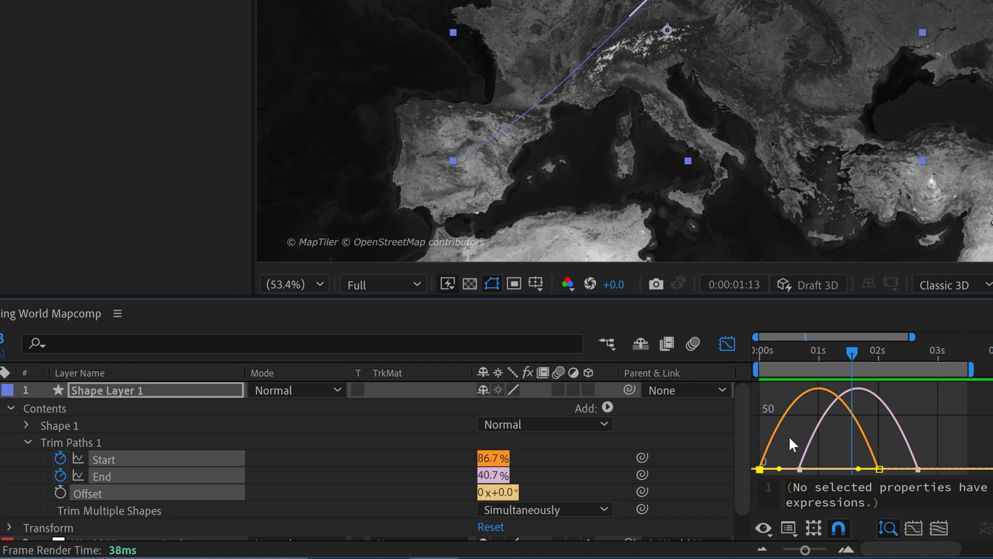
drag(859, 468, 811, 468)
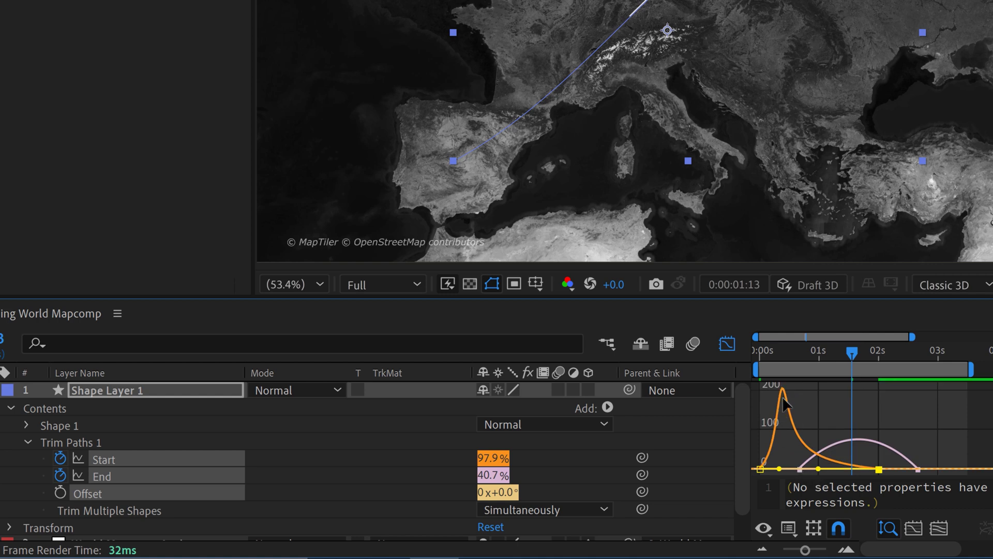
Reshape the End property's speed curve so its peak comes near its last keyframe, and close the Graph Editor.
click(830, 448)
drag(823, 466, 864, 462)
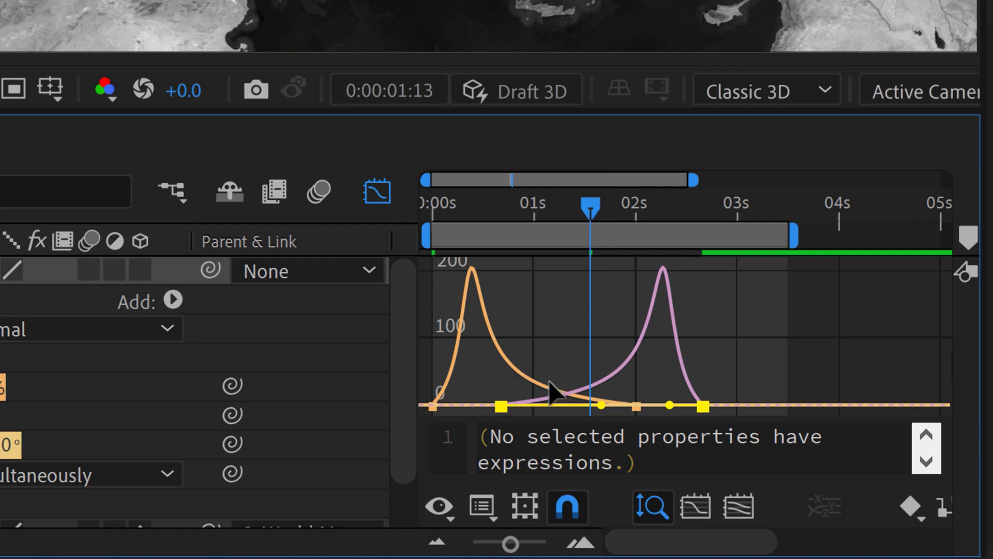
click(501, 405)
click(378, 193)
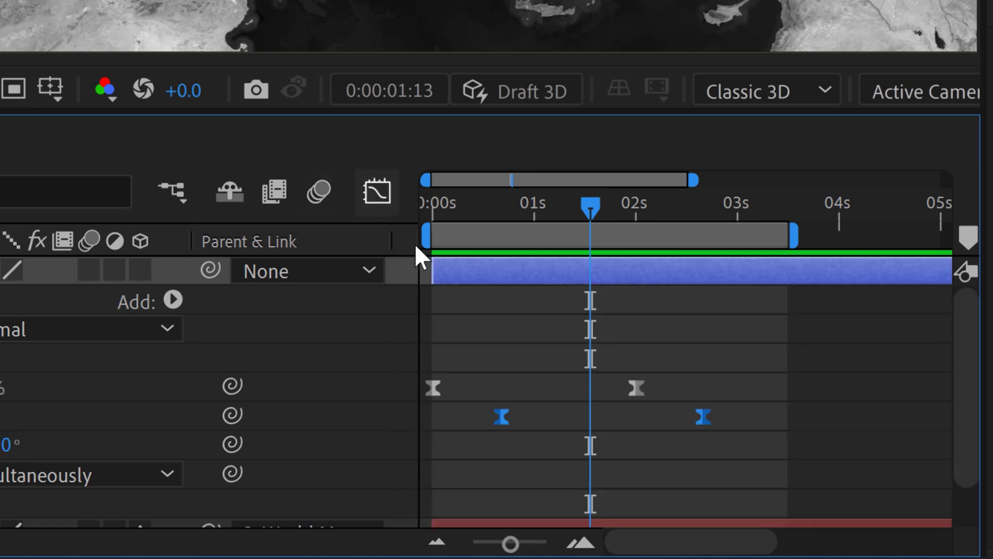
Move both End keyframes earlier to align with the Start keyframes at 0 and 2 seconds, and preview the animation.
drag(704, 416, 647, 417)
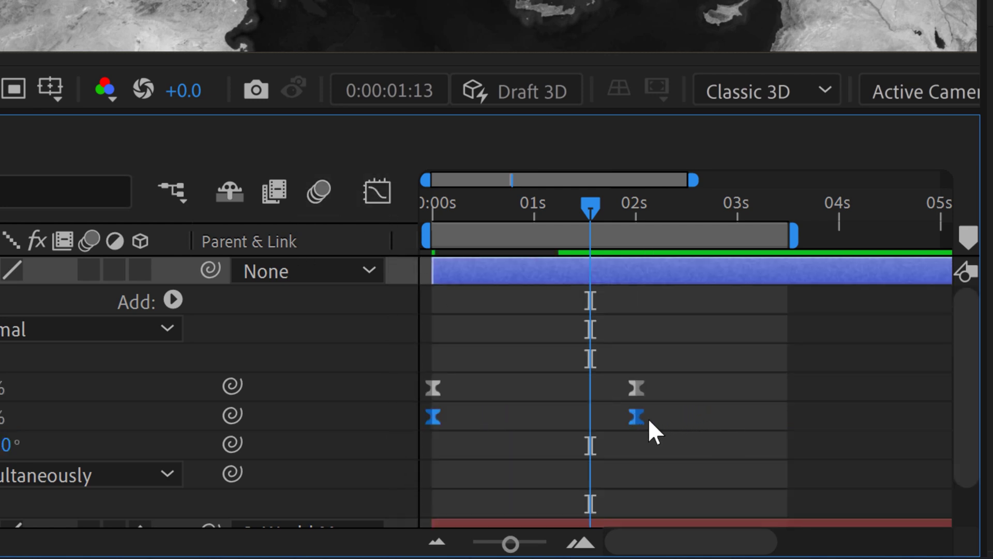
click(632, 356)
drag(587, 209, 432, 210)
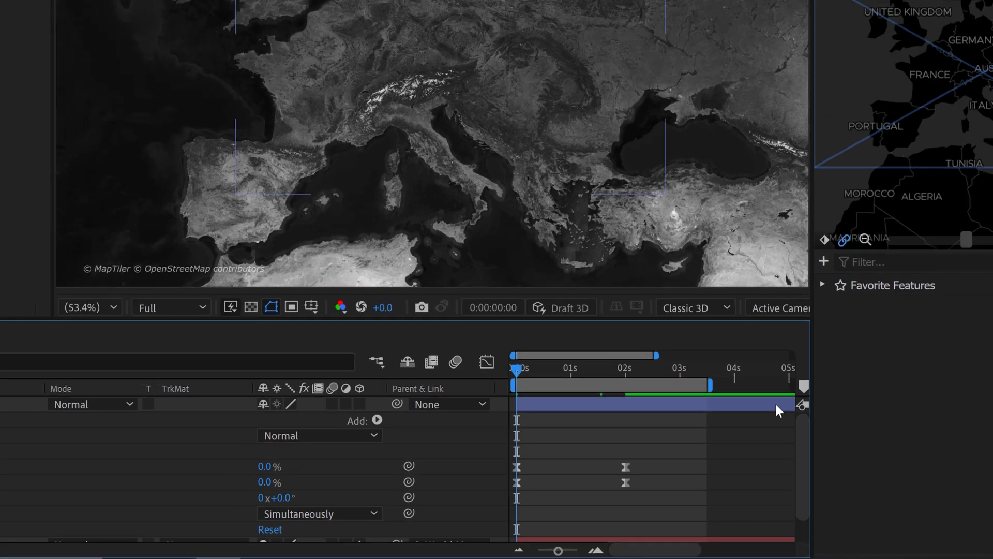
key(space)
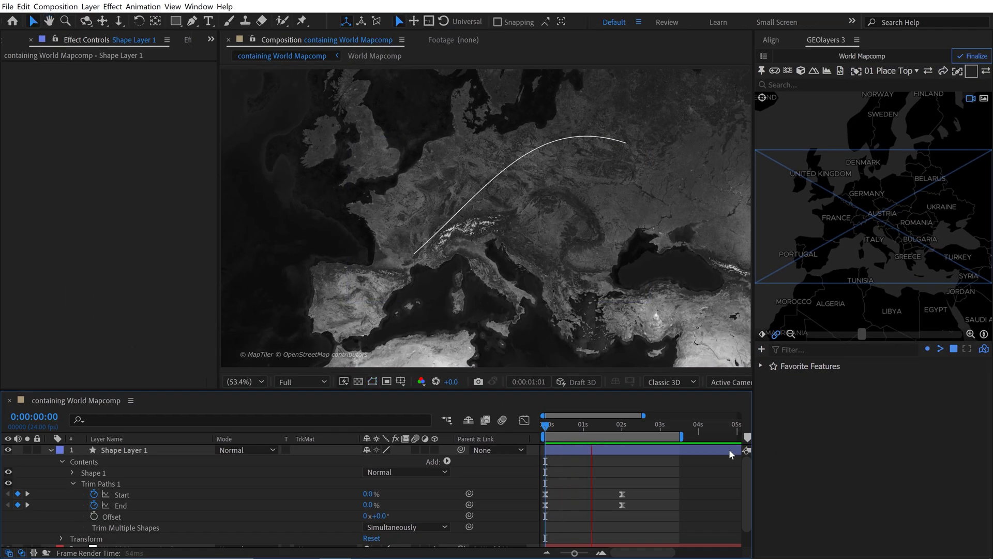
key(space)
Move both of Shape Layer 1's End keyframes about 0.7 seconds later and preview the line animation from the beginning.
drag(643, 502, 544, 511)
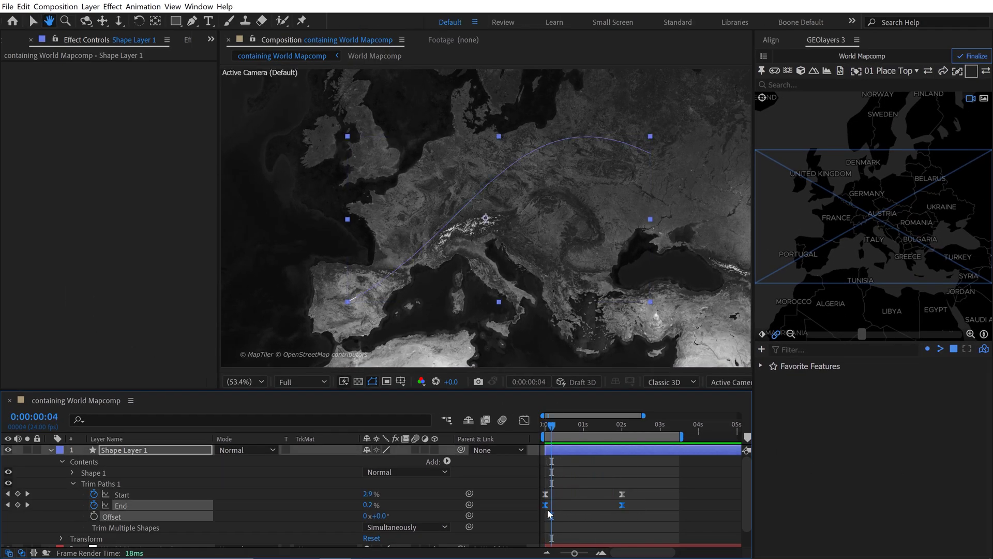
drag(546, 505, 571, 505)
key(Home)
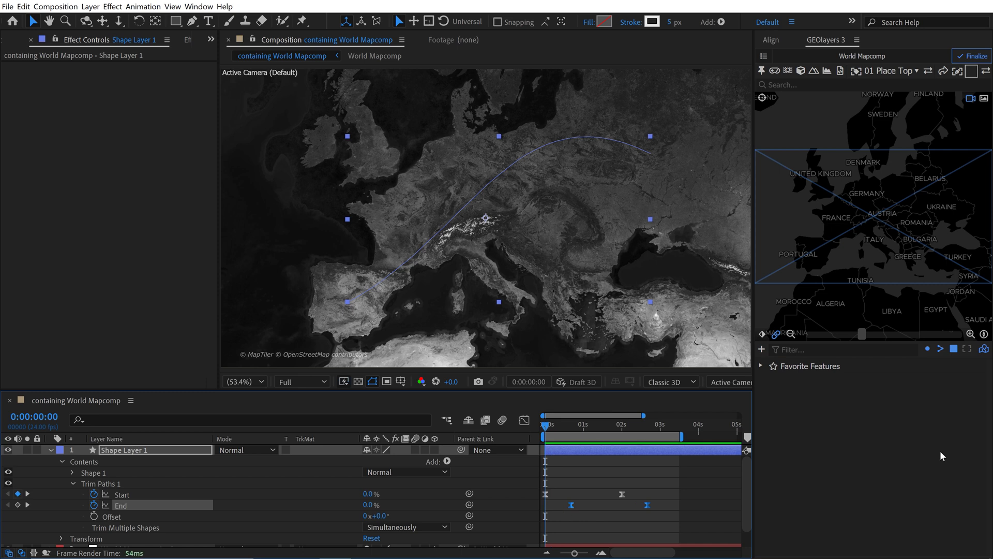
key(space)
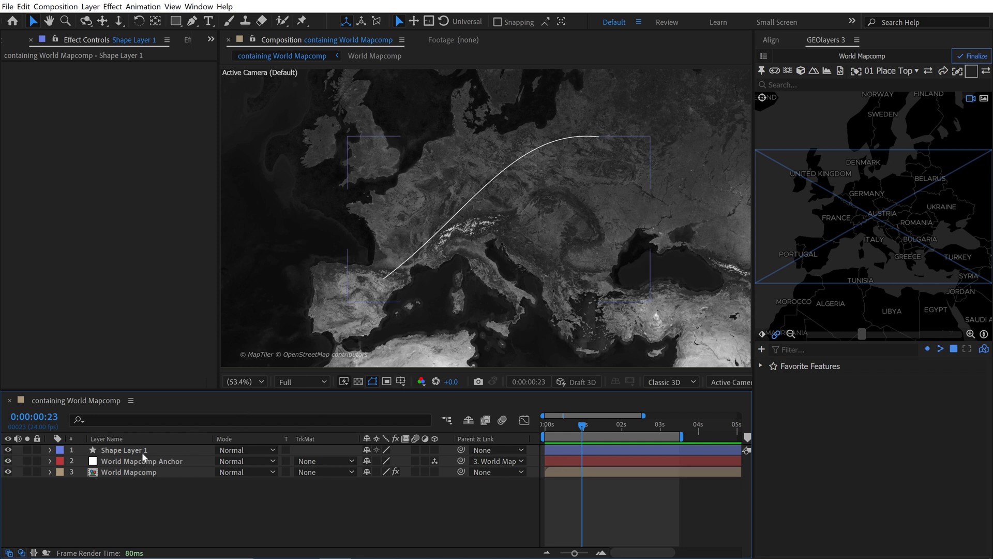
Set Shape Layer 1's blending mode to Overlay and preview the line over the map.
click(225, 450)
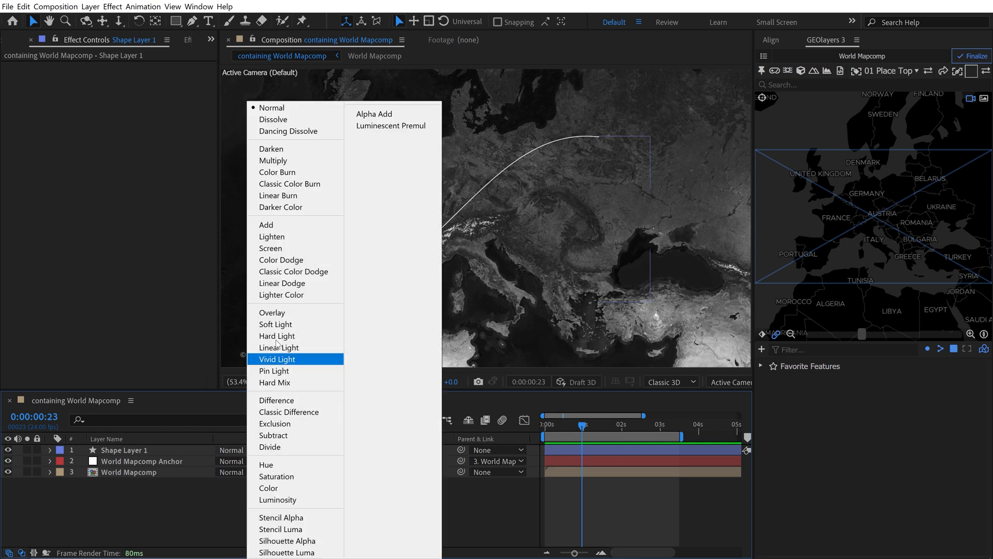
click(273, 313)
key(space)
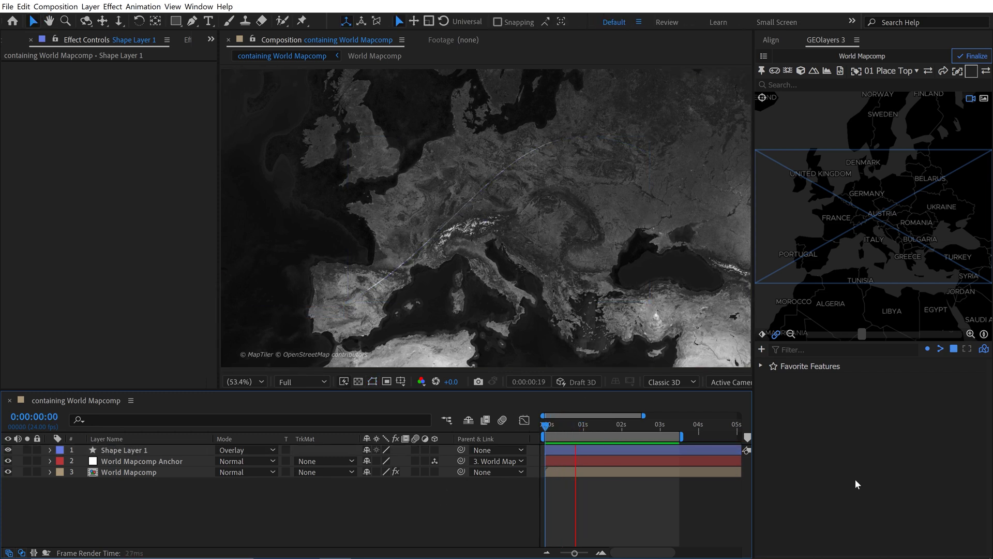
Duplicate Shape Layer 1, start the original a few frames later, and check the two overlapping lines up close.
drag(596, 424, 581, 431)
click(124, 450)
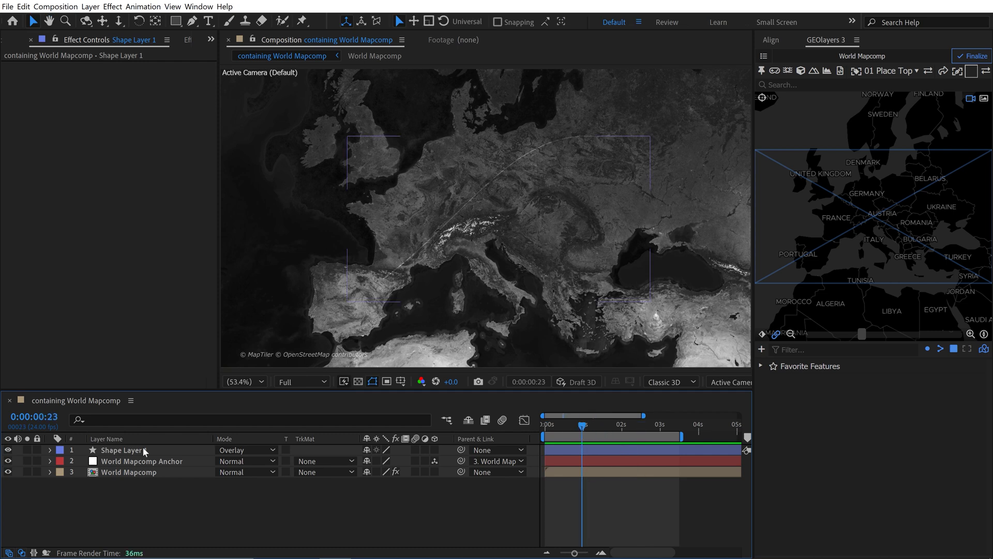
key(ctrl+d)
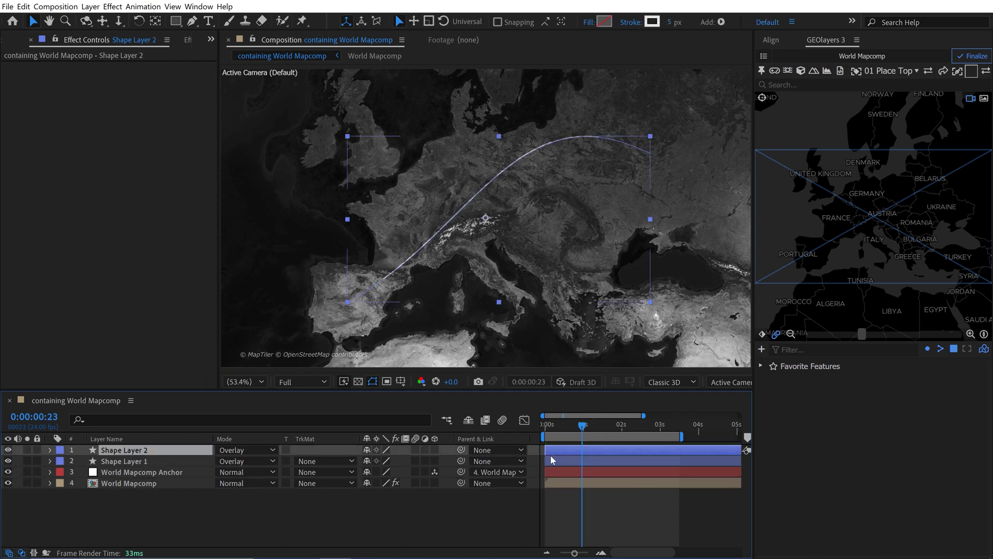
click(551, 459)
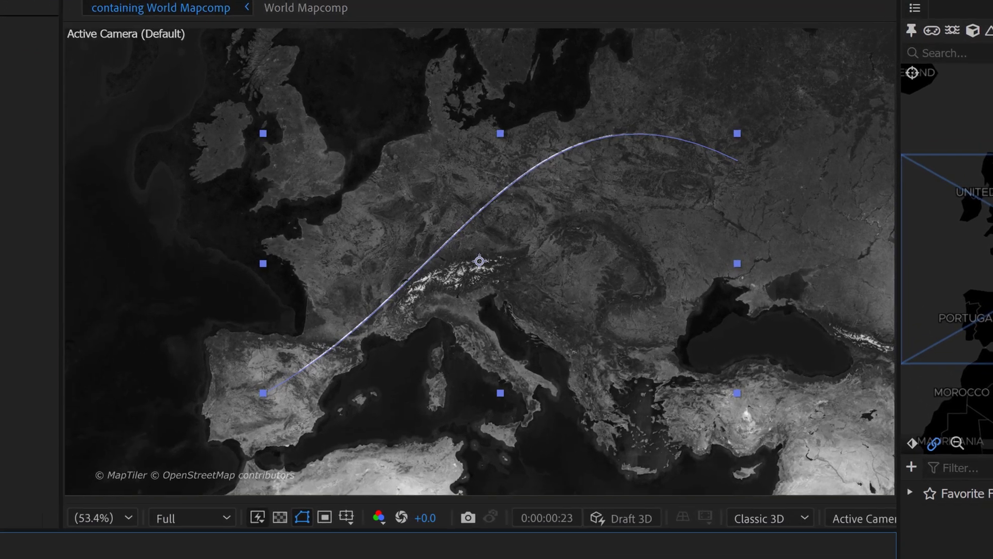
key(space)
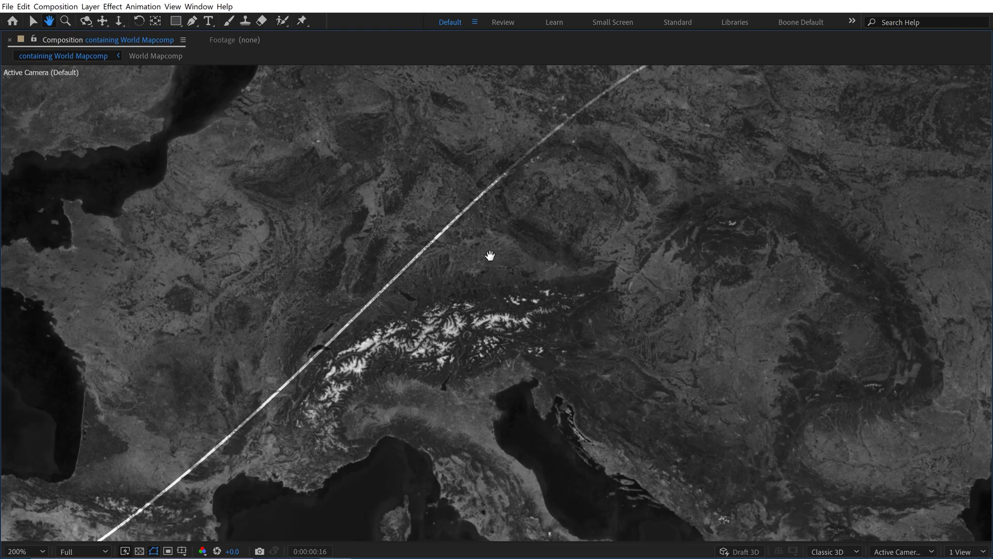
drag(488, 255, 472, 321)
key(v)
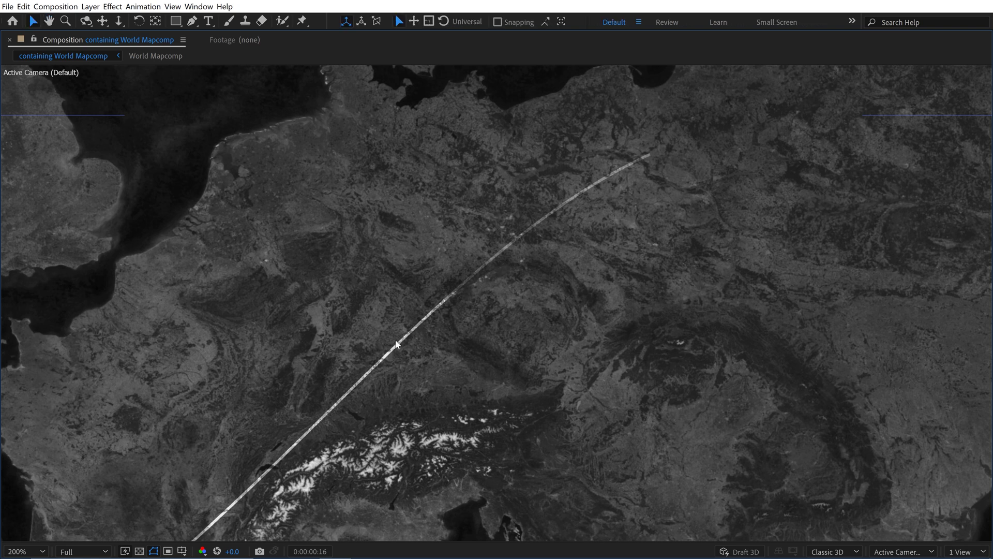
key(grave)
Duplicate the uppermost line layer and adjust the curve handles of the copy's path to form a flatter arc across Europe.
click(139, 452)
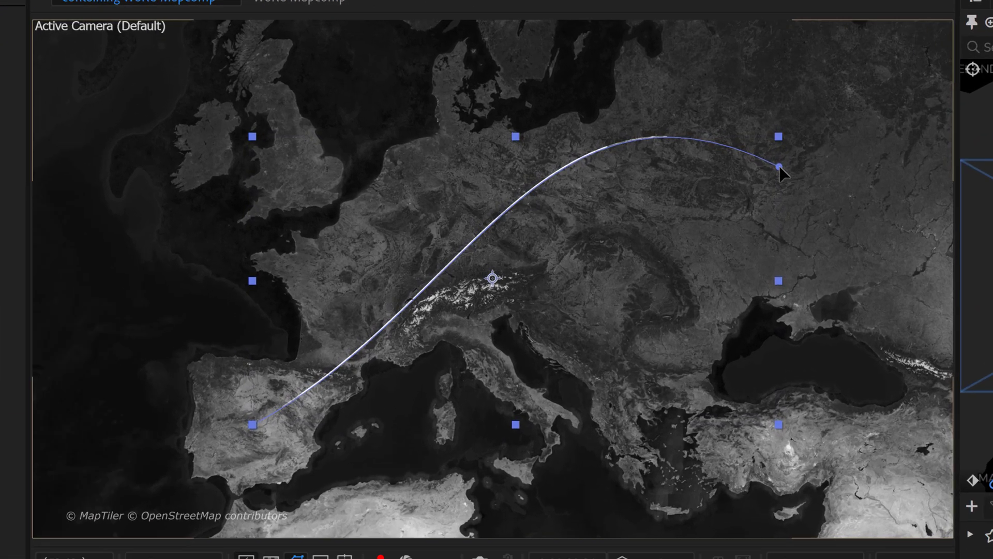
click(779, 165)
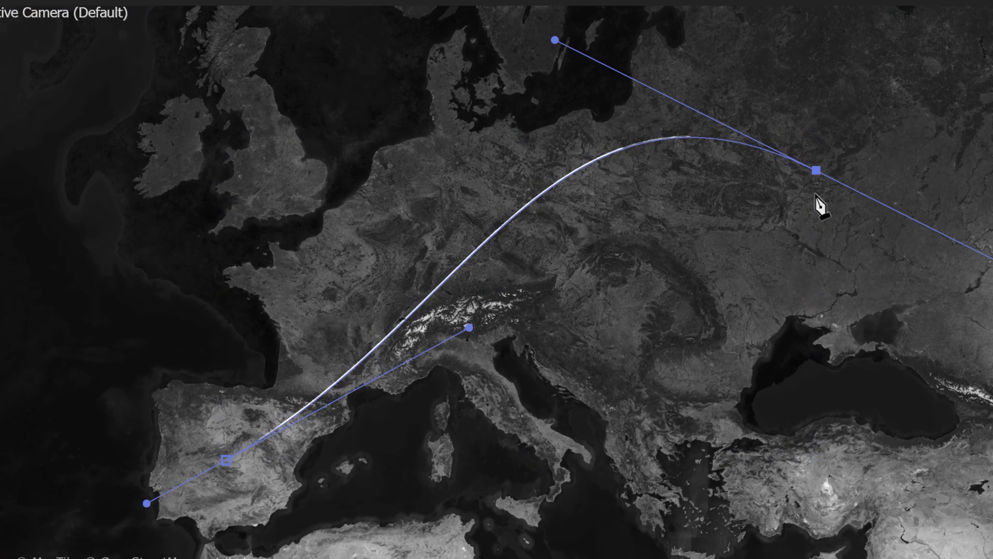
drag(545, 48, 570, 171)
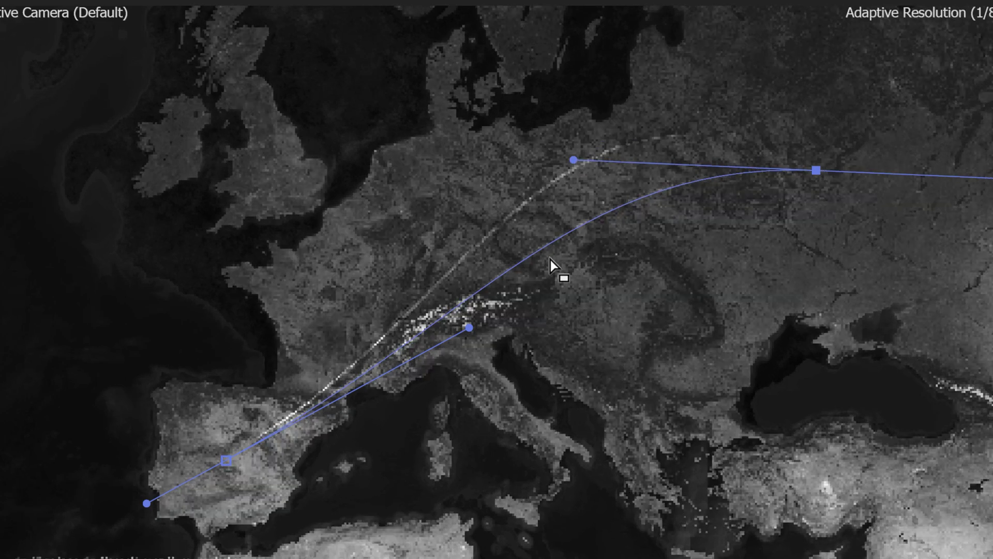
drag(467, 322, 443, 252)
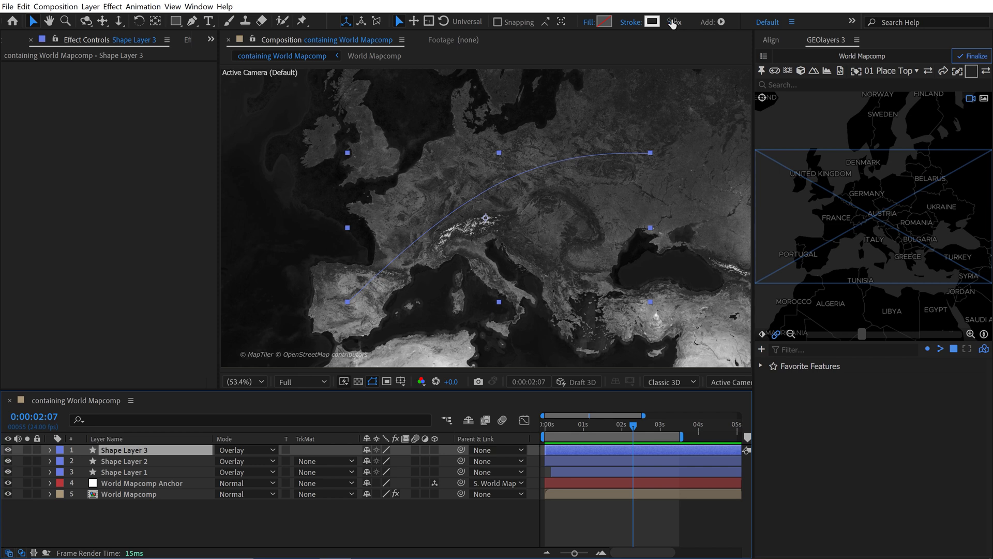
Set Shape Layer 3's stroke width to 7 px, shift the layer a few frames later, and preview the staggered lines.
click(675, 22)
key(Return)
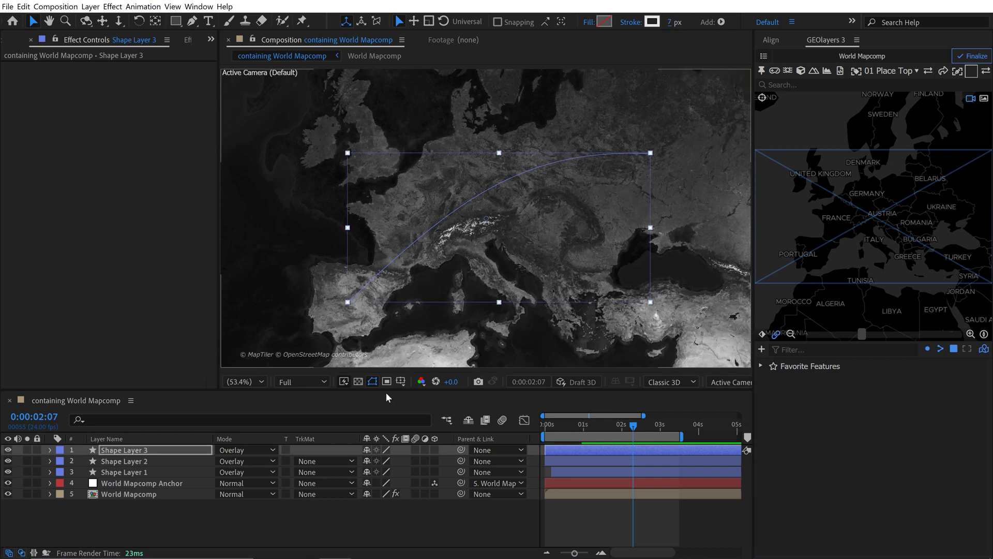
click(368, 503)
key(Home)
click(570, 449)
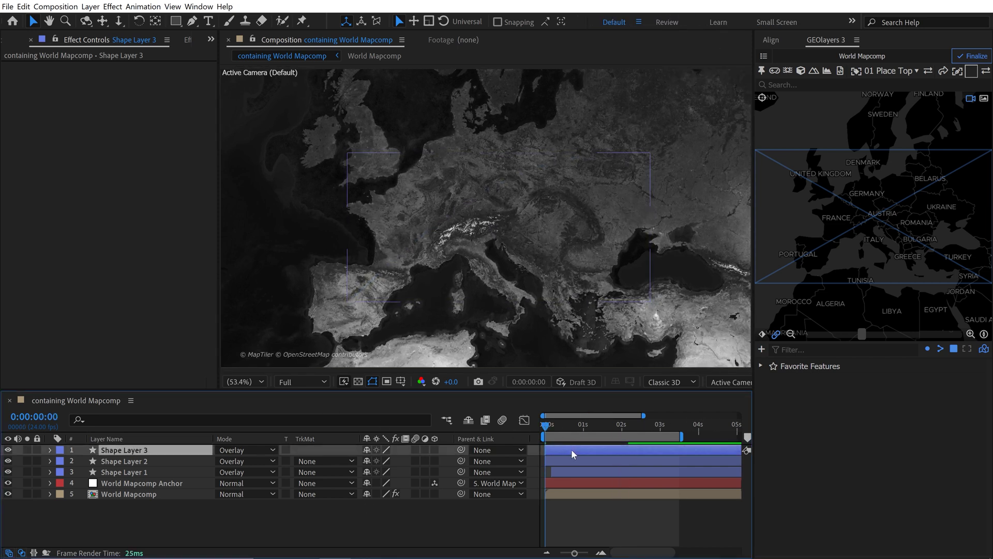
key(space)
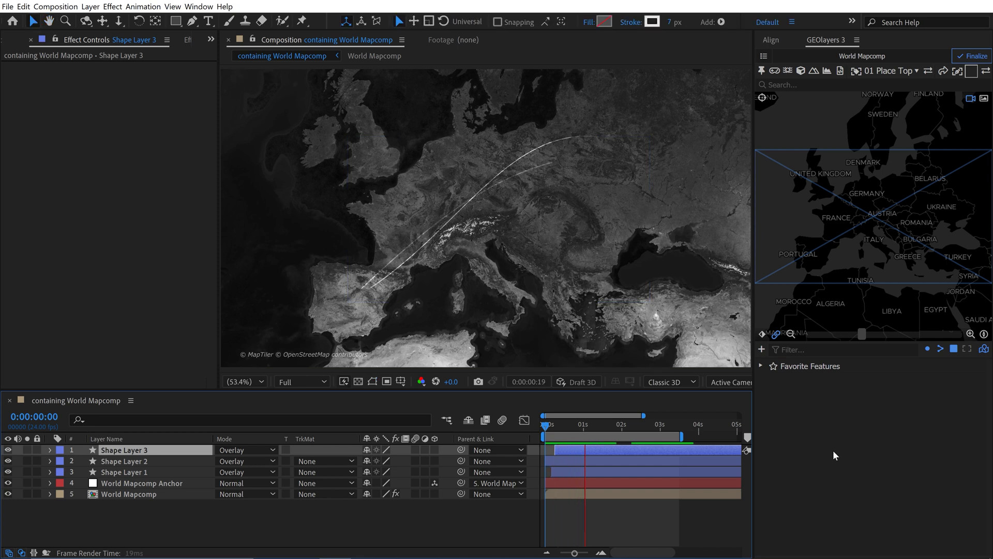
key(space)
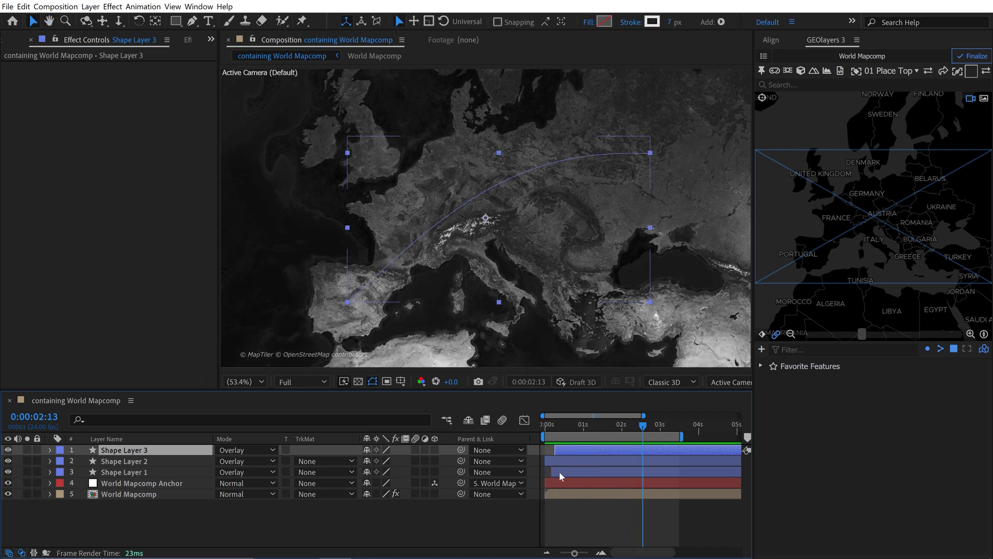
Apply Easy Ease to Shape Layer 3's Start and End keyframes, and move both End keyframes later to begin at 0:00:00:13.
key(u)
drag(646, 457, 547, 475)
mouse_move(621, 453)
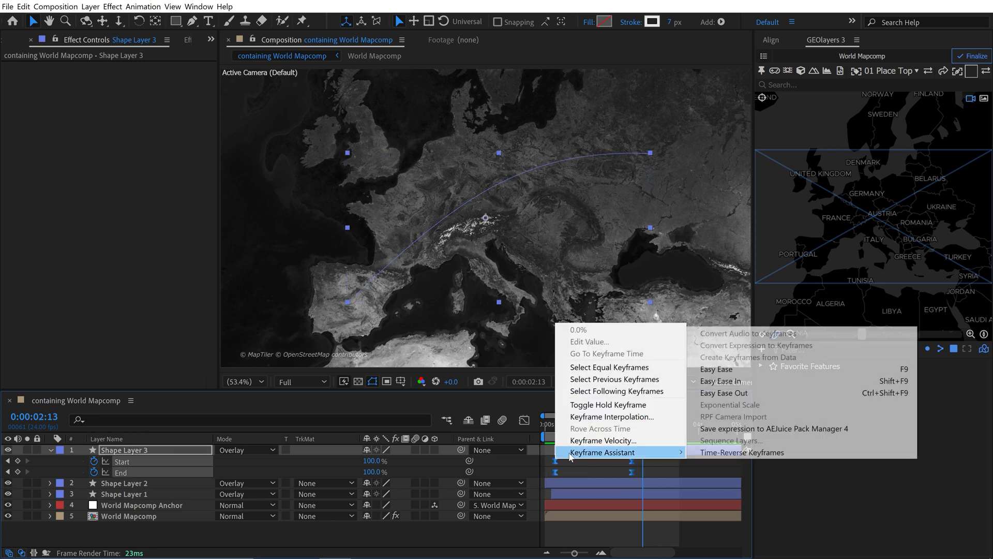
click(766, 367)
drag(608, 428, 566, 427)
drag(649, 469, 566, 470)
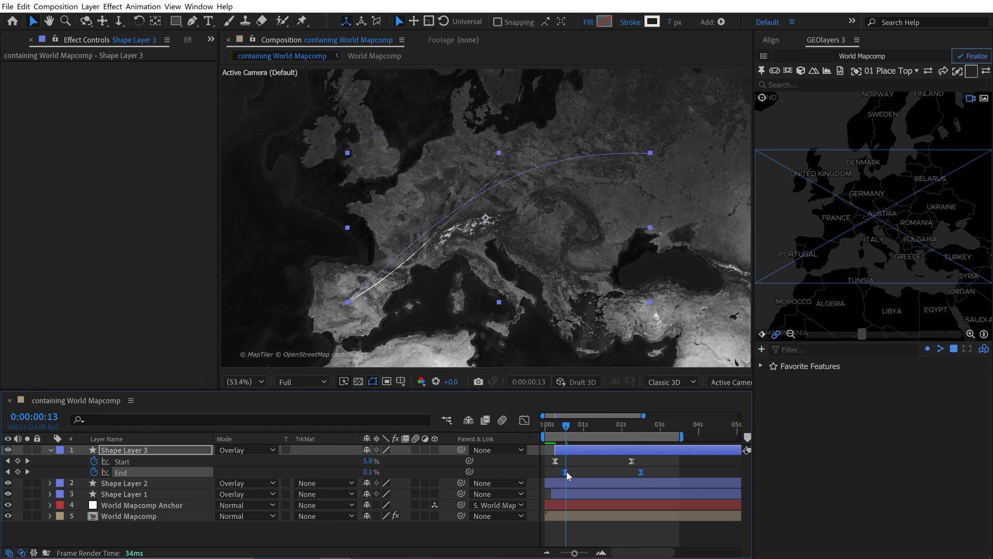
key(space)
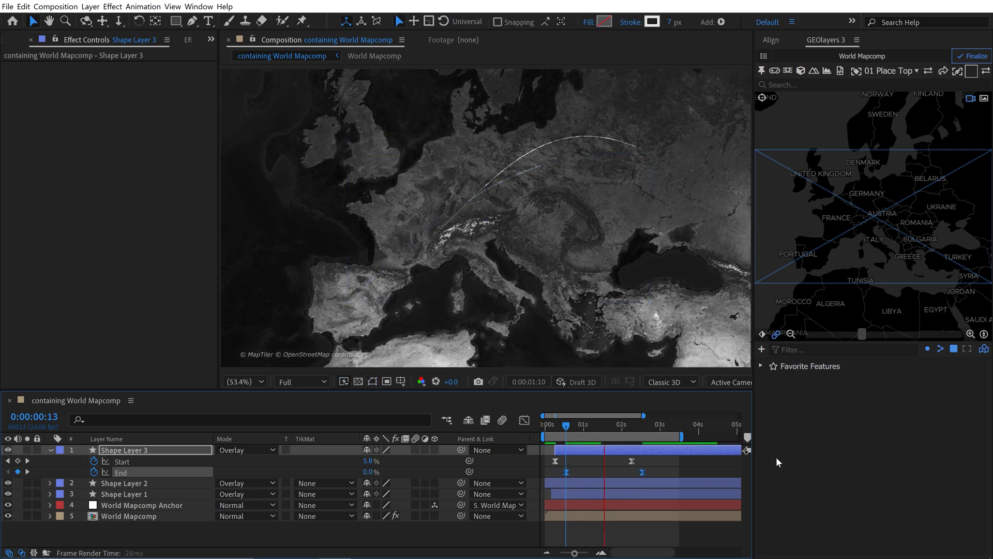
key(space)
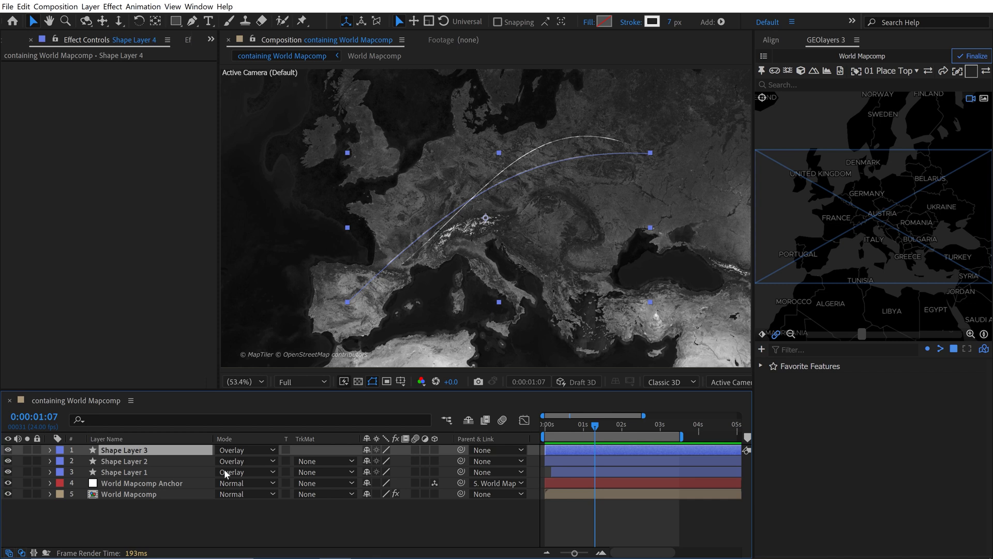
Duplicate Shape Layer 3 and adjust the eastern curve handle of the copy's path with the Pen tool to vary its arc.
key(ctrl+d)
key(g)
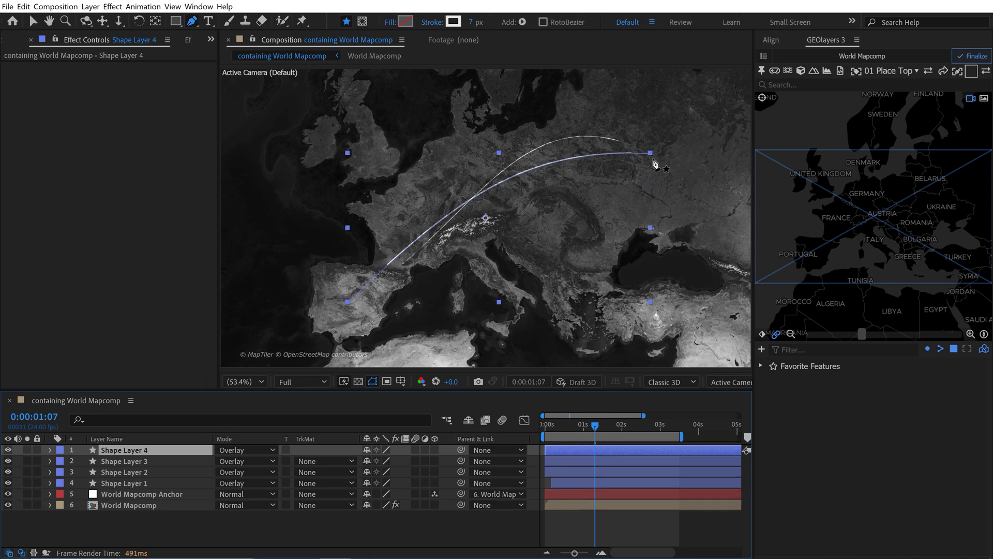
click(650, 155)
drag(526, 149, 538, 136)
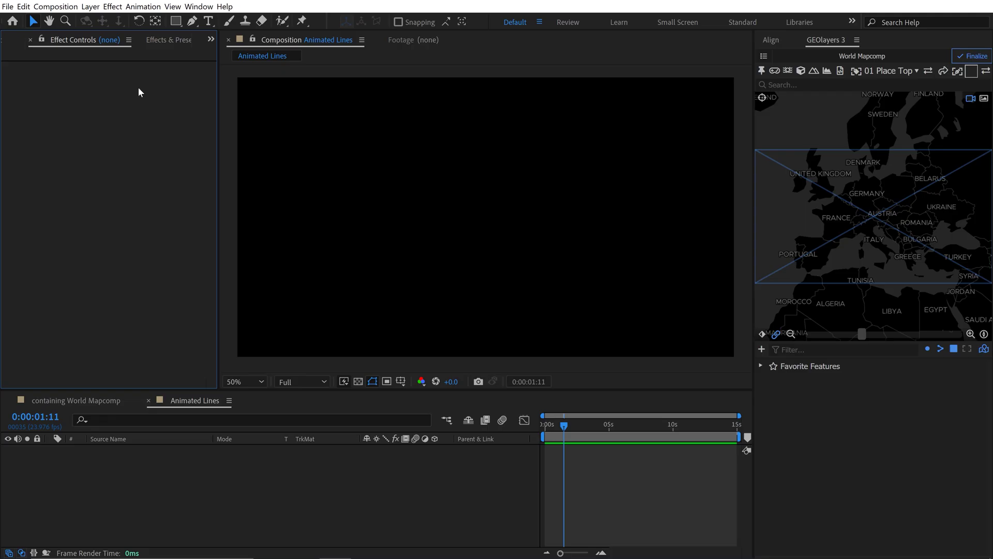
Apply the user preset Adobe - Trim Paths in the empty Animated Lines composition and preview the line from the beginning.
click(168, 41)
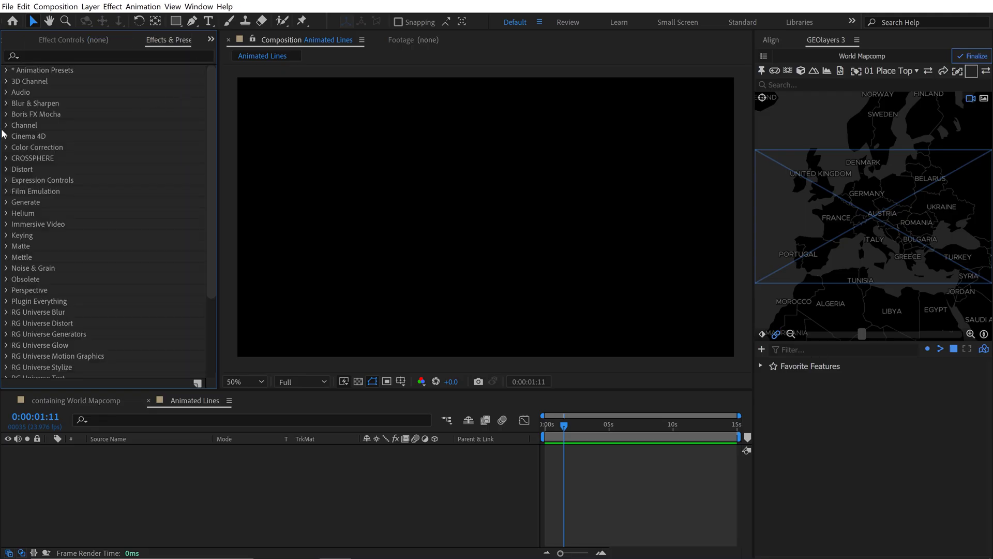
click(7, 71)
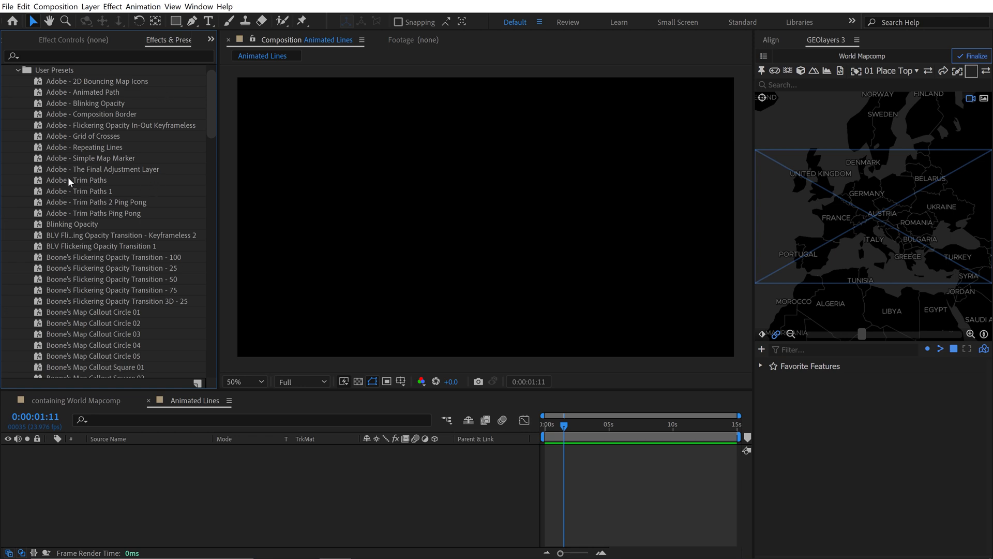
double_click(67, 178)
click(490, 222)
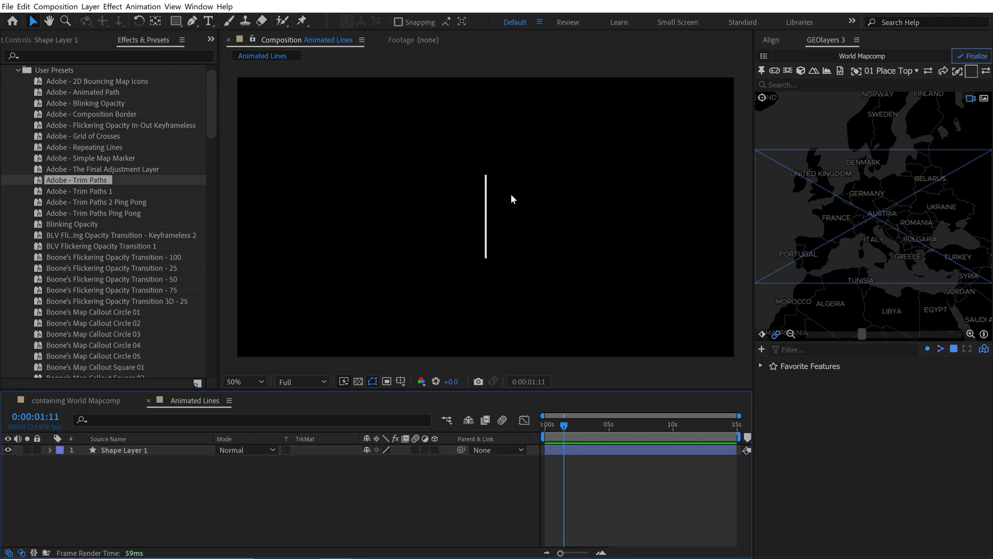
drag(563, 425, 543, 425)
key(space)
Shorten the preset's line layer so it ends just before 2 seconds, and preview its timing from the beginning.
mouse_move(734, 452)
mouse_down()
mouse_move(602, 450)
mouse_move(520, 430)
mouse_up()
click(586, 425)
key(equal)
drag(661, 450, 592, 447)
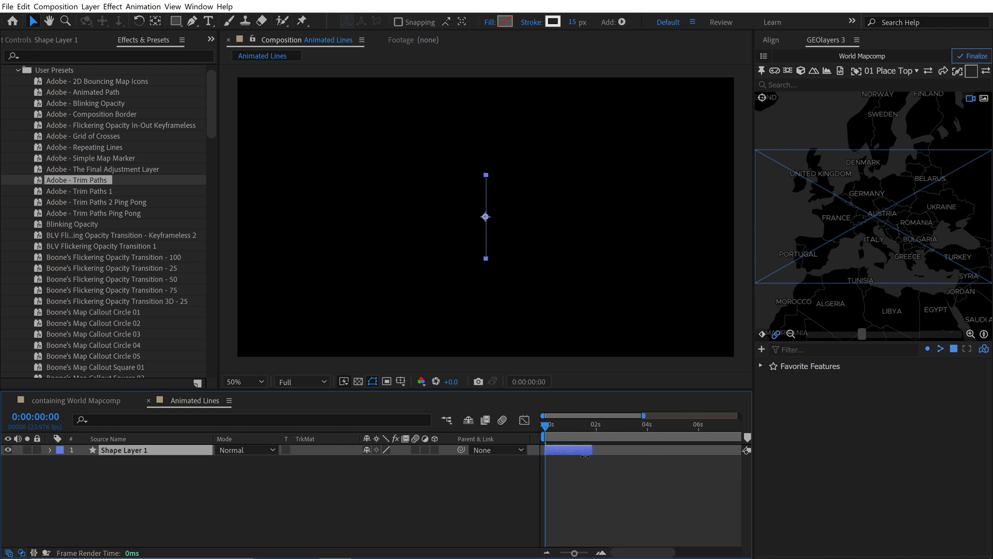
click(538, 486)
key(space)
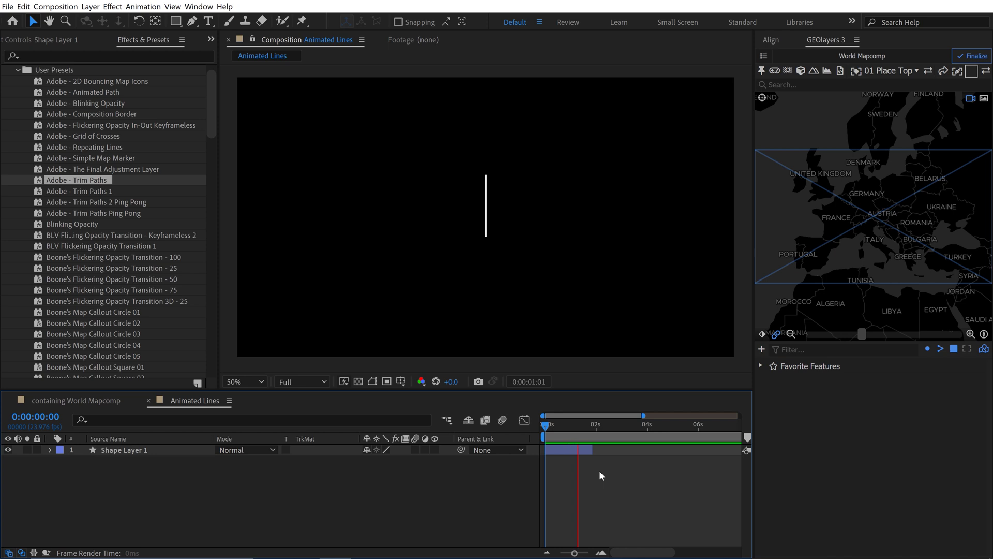
key(space)
Reposition both endpoints of the preset line's path in the Animated Lines composition, and preview the animation from the beginning.
drag(579, 424, 562, 427)
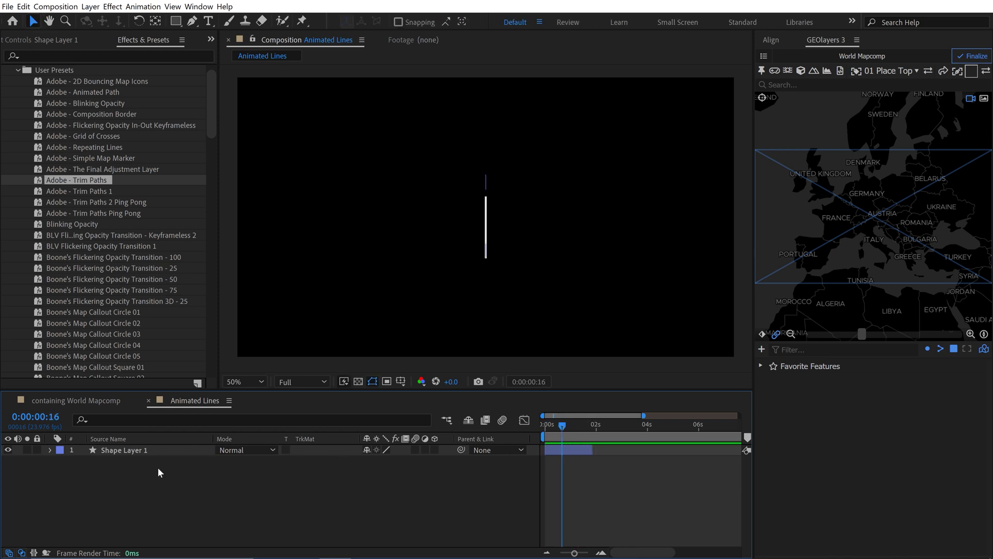
click(124, 452)
key(g)
drag(486, 175, 596, 251)
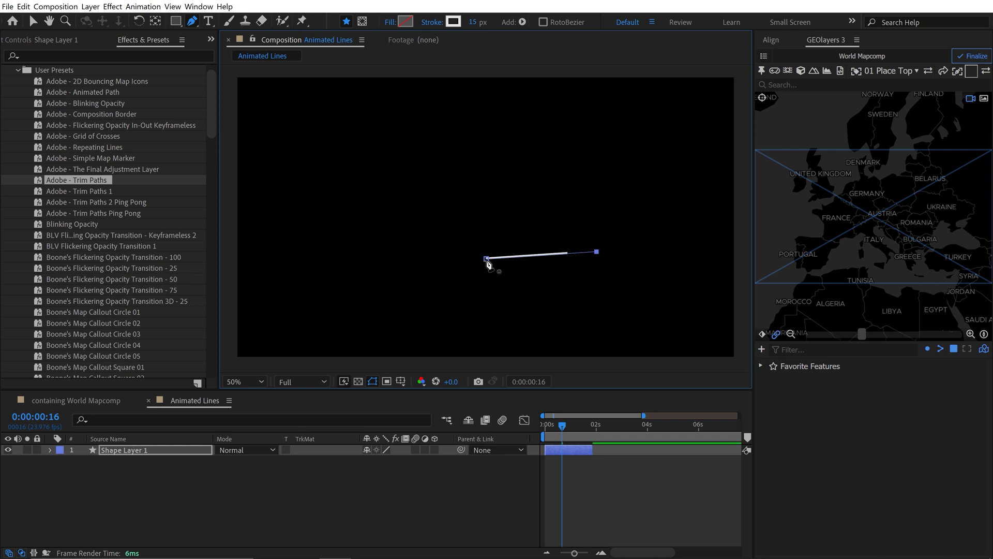
drag(486, 259, 507, 232)
drag(597, 252, 585, 212)
key(v)
drag(507, 232, 543, 268)
drag(563, 425, 542, 425)
click(402, 498)
key(space)
key(space)
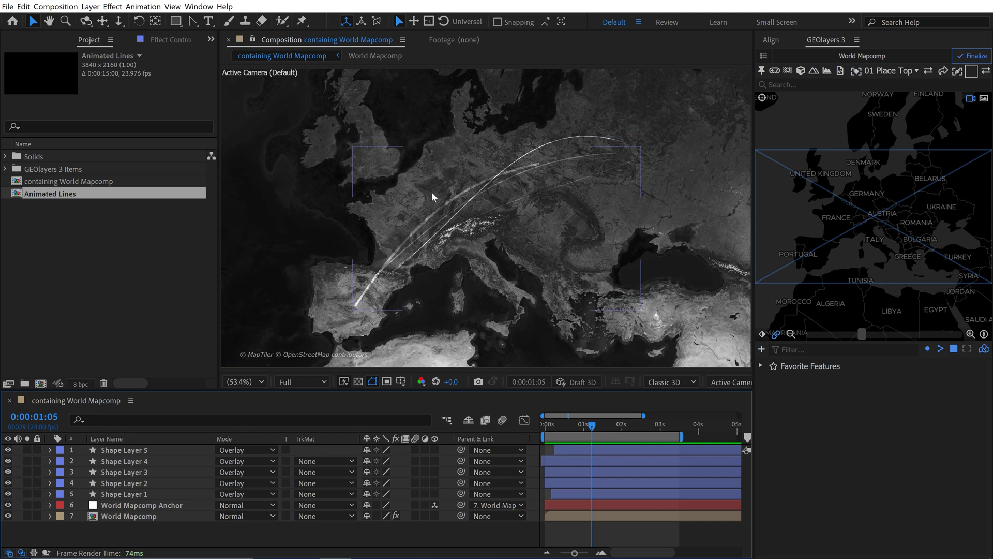
Parent Shape Layers 1 to 5 to World Mapcomp Anchor and turn them into 3D layers.
click(124, 450)
shift+click(146, 495)
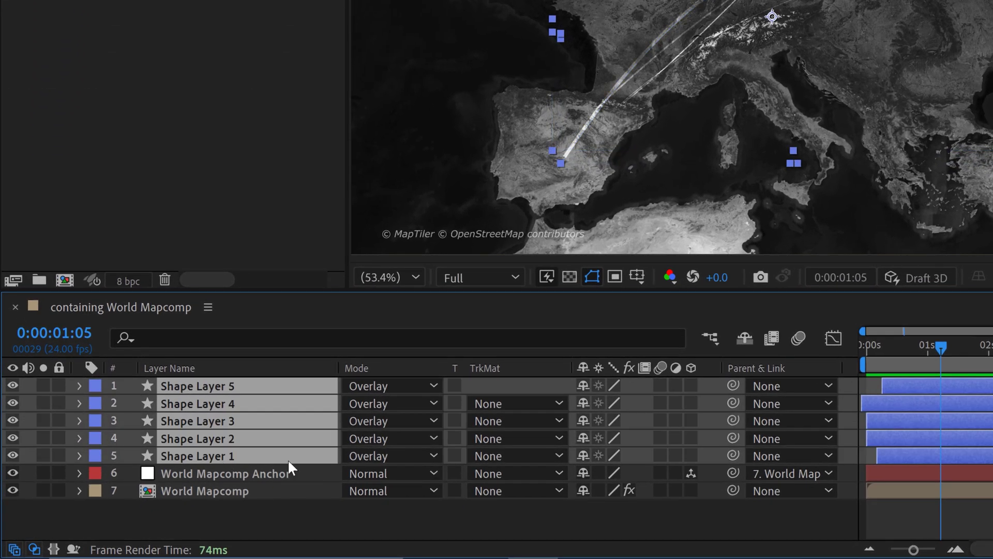
drag(730, 385, 223, 473)
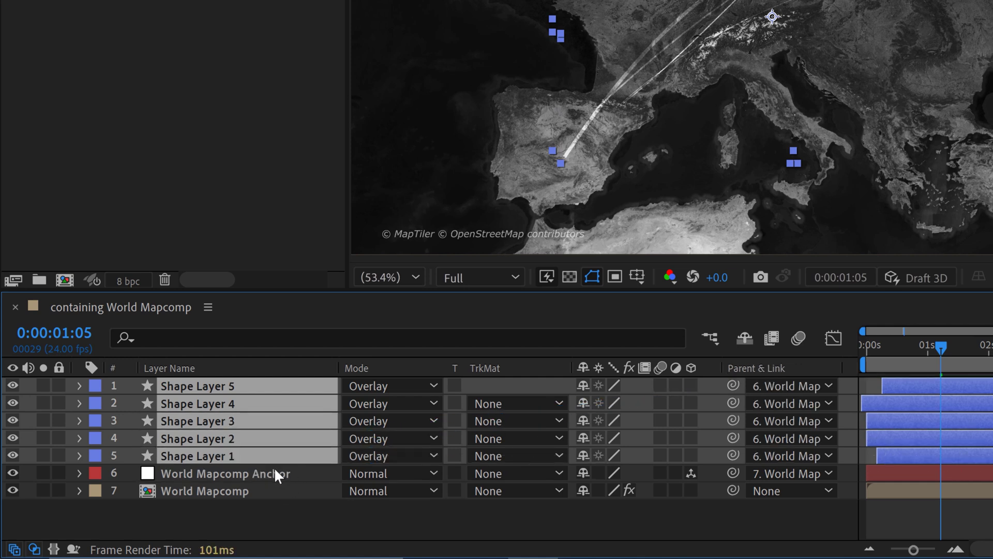
click(690, 438)
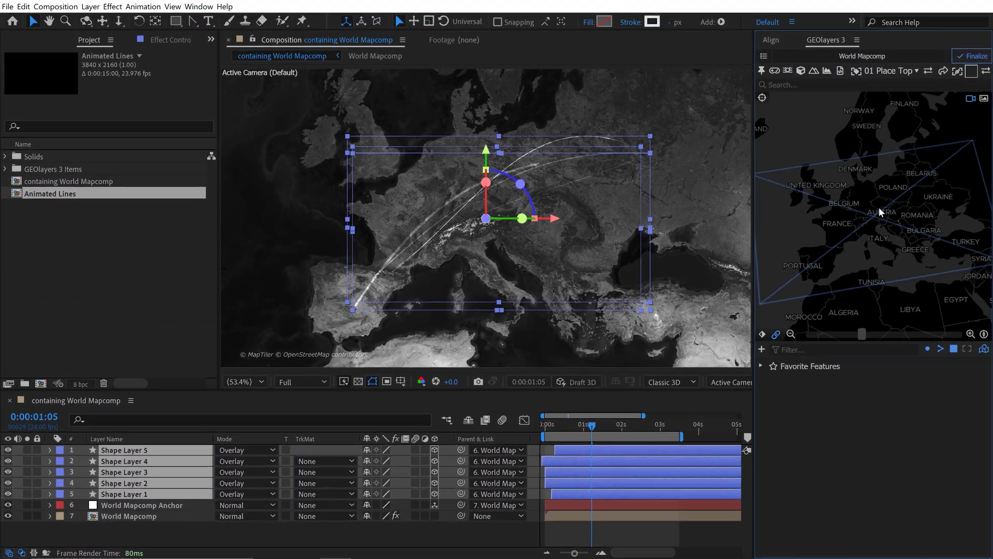
Rotate, tilt and reframe the GEOlayers map of Europe to view the parented lines in perspective.
drag(879, 207, 892, 163)
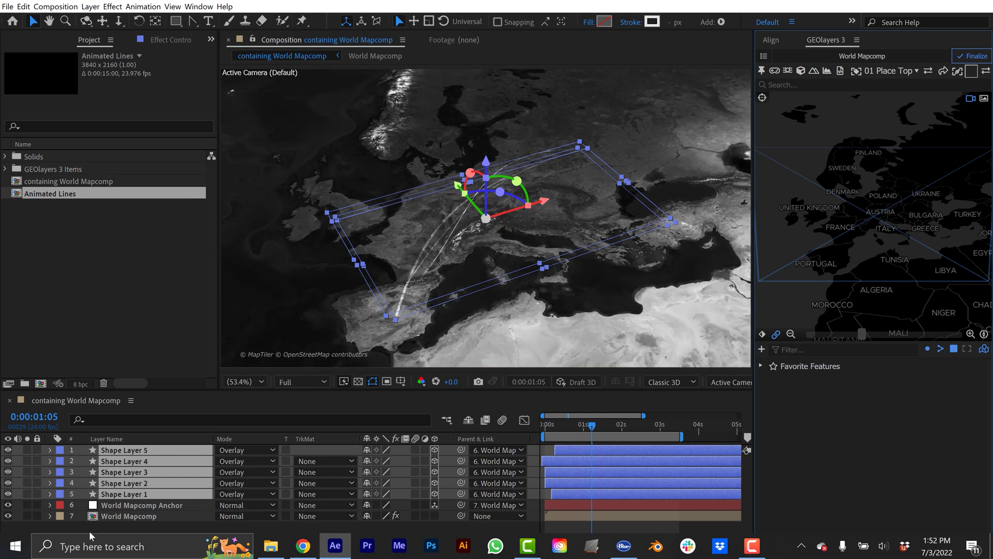
click(212, 536)
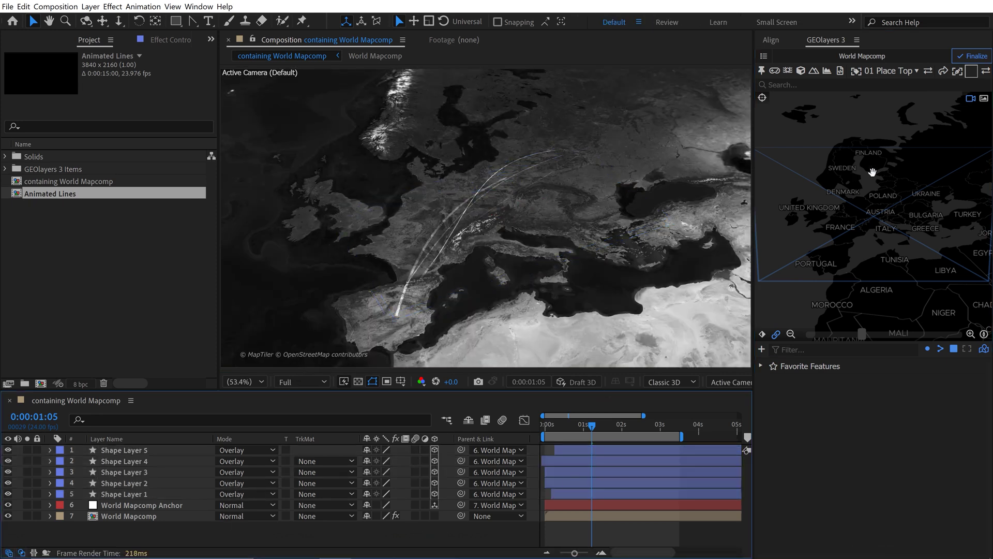
scroll(856, 216, up, 5)
scroll(856, 236, down, 5)
mouse_move(856, 236)
mouse_down()
mouse_move(877, 234)
mouse_move(866, 222)
mouse_up()
scroll(866, 222, down, 2)
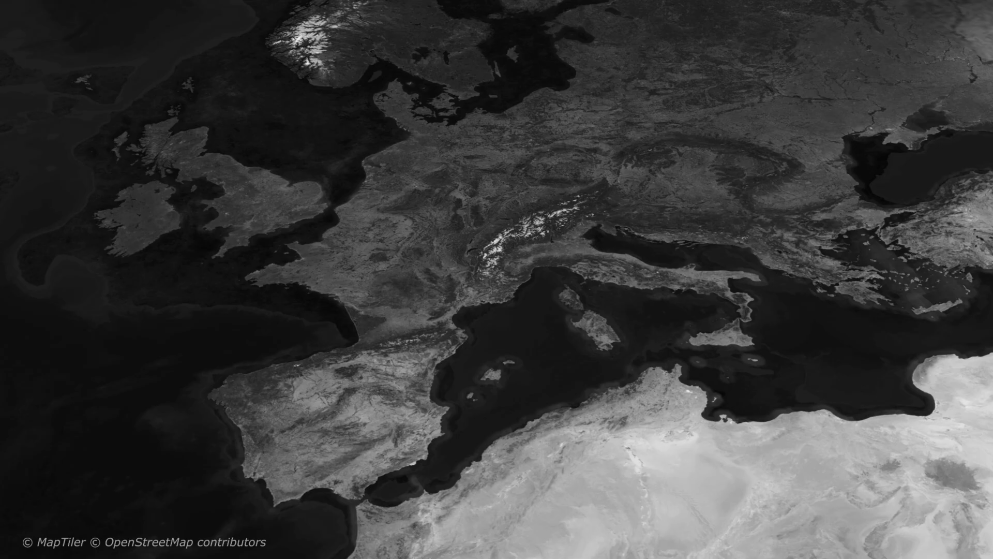